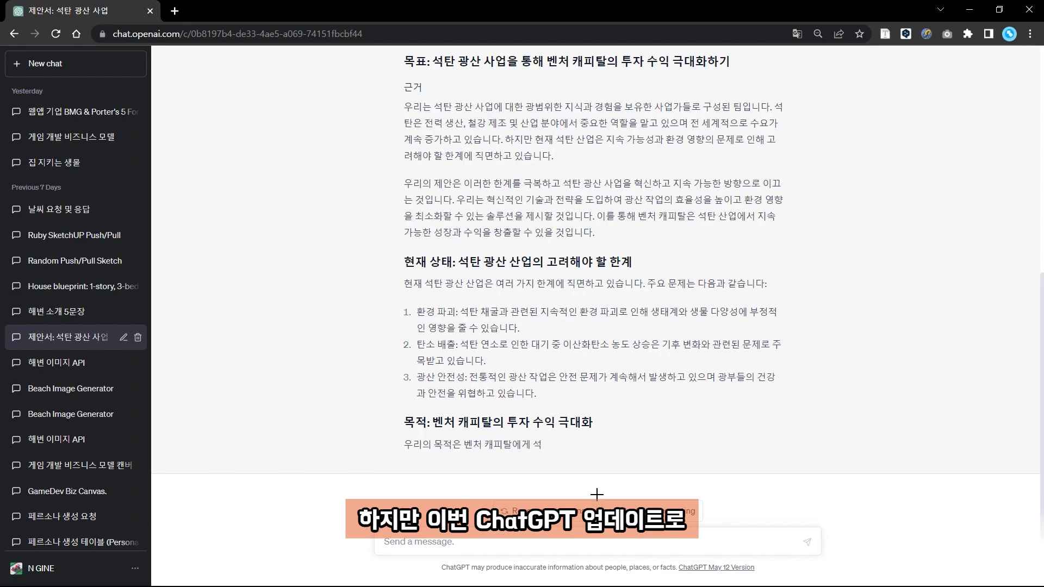
- Continue generating the cut-off coal-mining proposal response
{"action": "left_click_drag", "start_coordinate": [597, 496], "coordinate": [703, 524]}
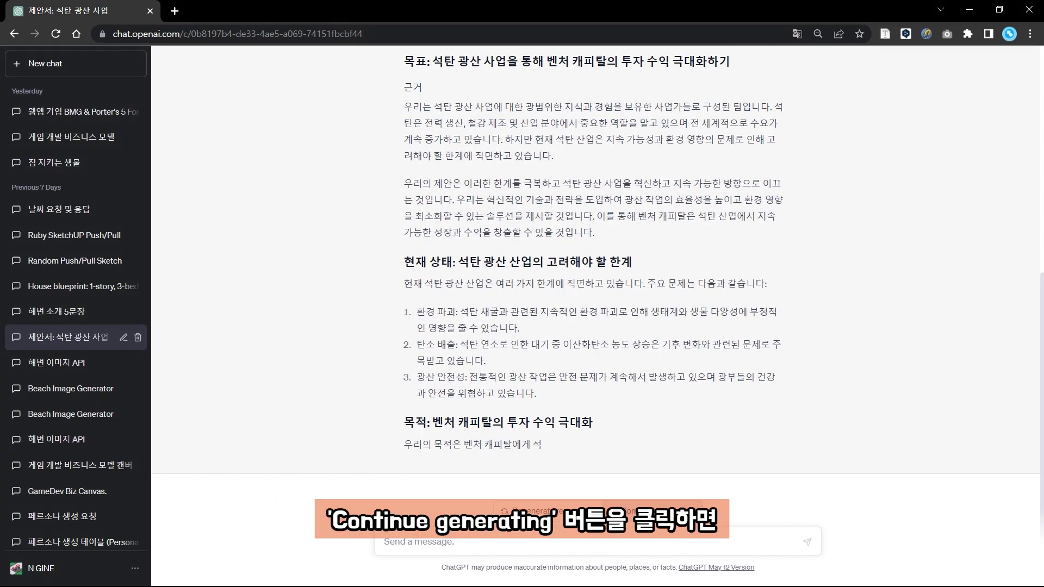
{"action": "left_click", "coordinate": [652, 511]}
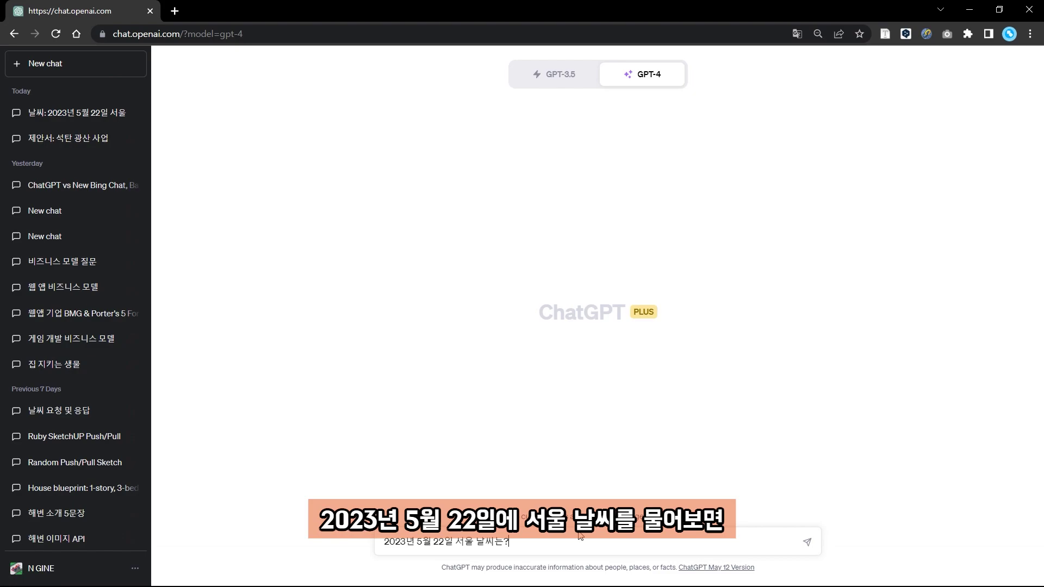
- Send the question "2023년 5월 22일 서울 날씨는?" to GPT-4 and start a new chat with the GPT-4 Browsing model
{"action": "key", "text": "Return"}
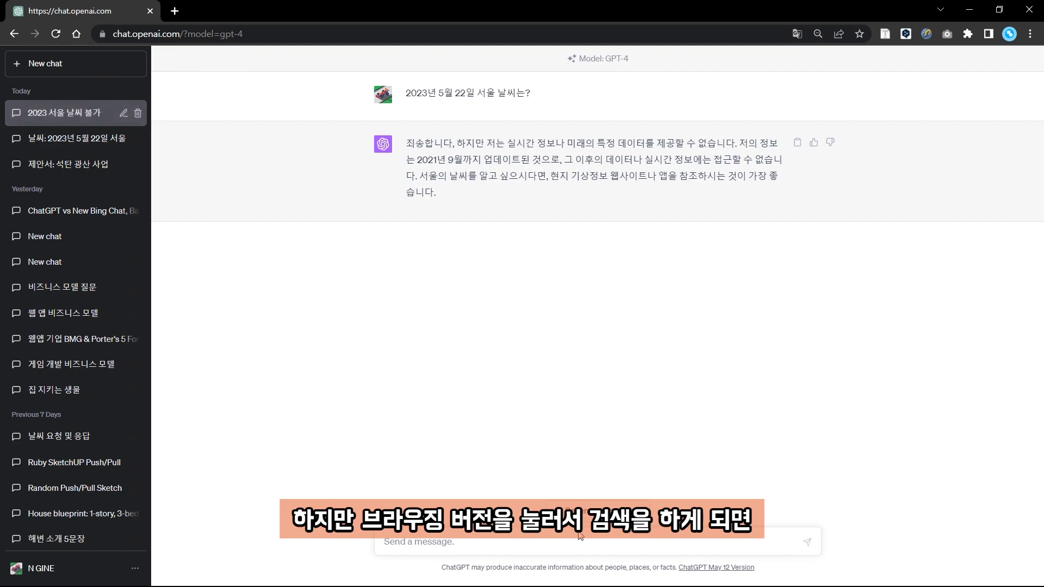
{"action": "left_click", "coordinate": [45, 63]}
{"action": "mouse_move", "coordinate": [641, 73]}
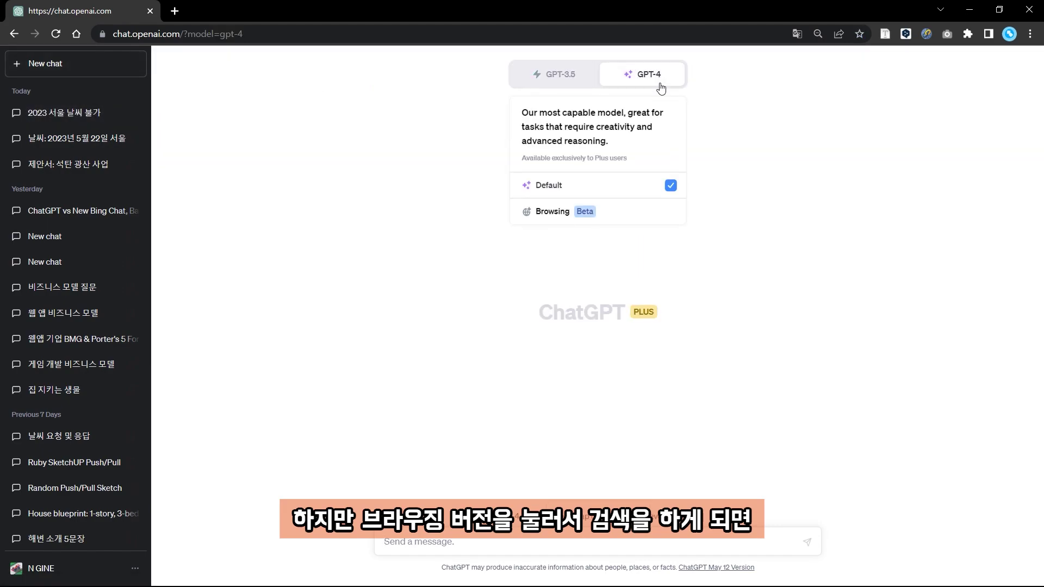
{"action": "left_click", "coordinate": [627, 212]}
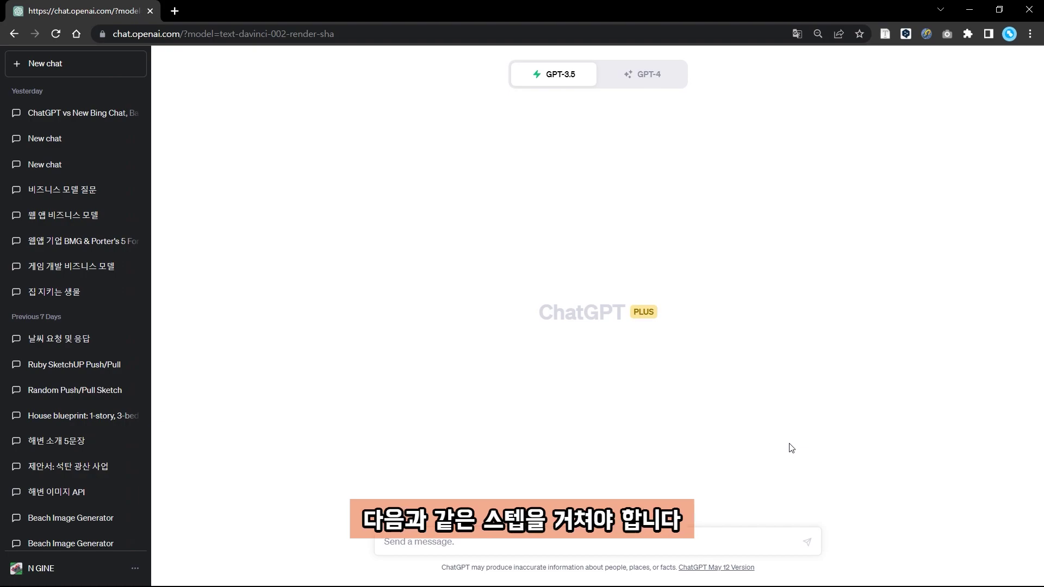
- Enable the Web browsing beta feature in the account settings
{"action": "left_click", "coordinate": [94, 573]}
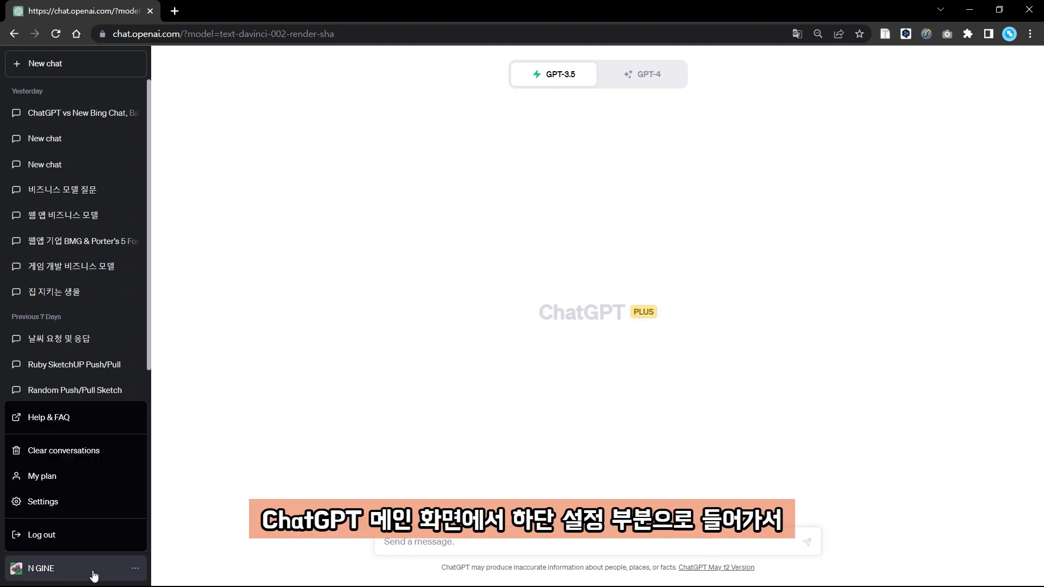
{"action": "left_click", "coordinate": [71, 502]}
{"action": "left_click", "coordinate": [379, 275]}
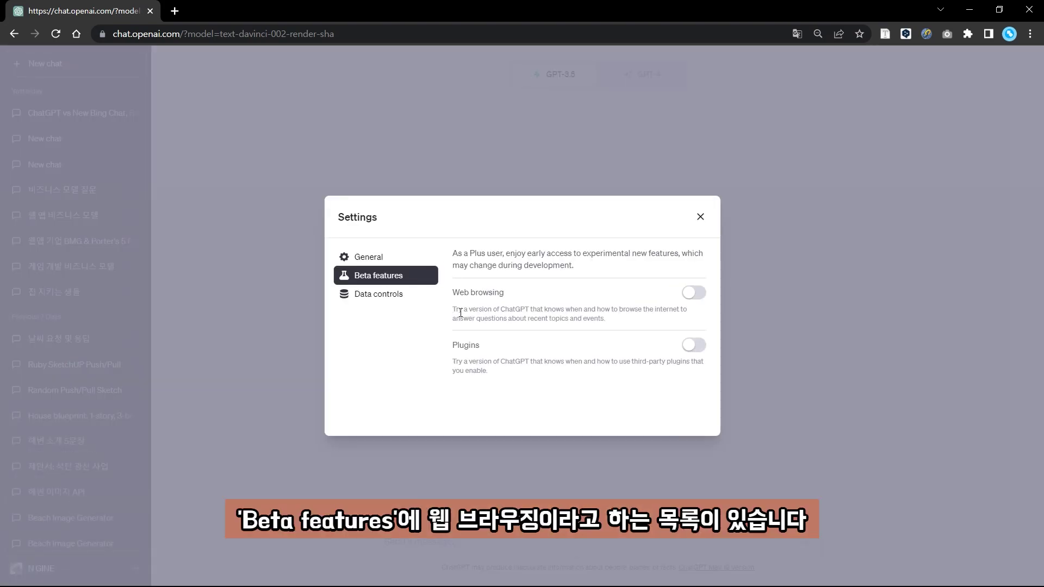
{"action": "triple_click", "coordinate": [461, 294]}
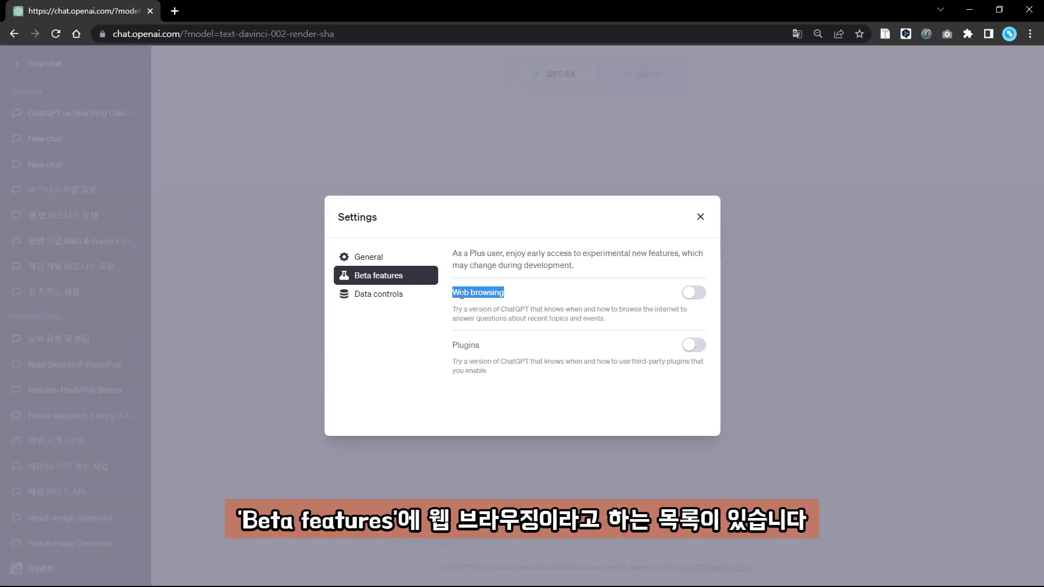
{"action": "left_click", "coordinate": [462, 294]}
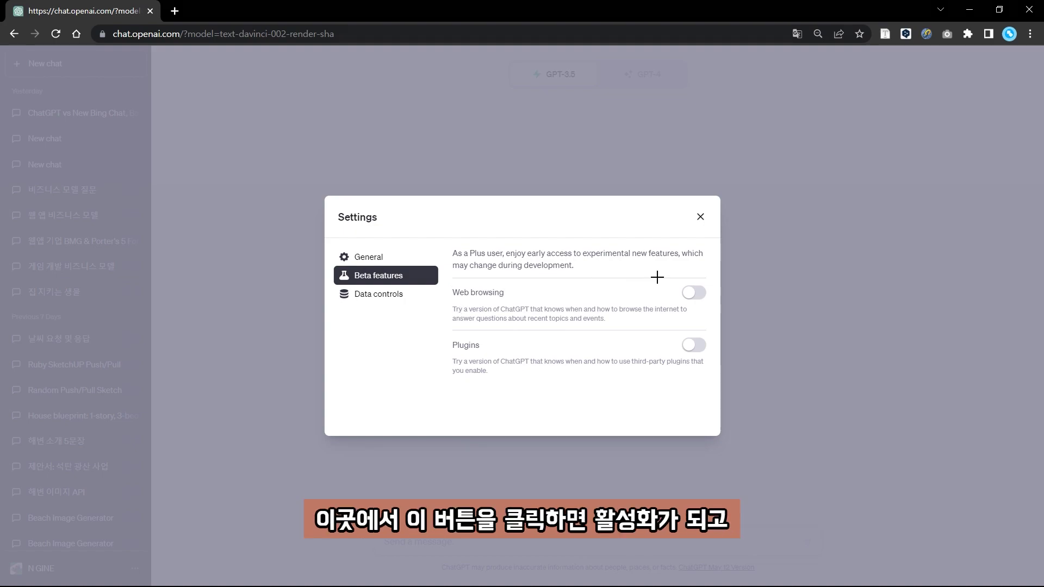
{"action": "left_click_drag", "start_coordinate": [674, 281], "coordinate": [715, 302]}
{"action": "left_click", "coordinate": [694, 294]}
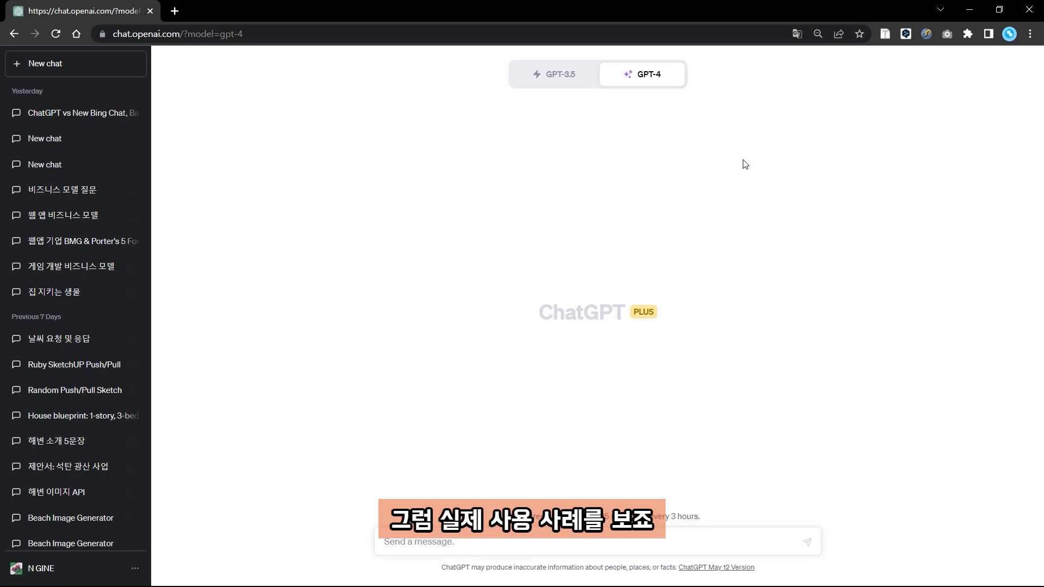
- Switch GPT-4 to Browsing and ask it "2023년 5월 22일 서울 날씨는?"
{"action": "mouse_move", "coordinate": [632, 78]}
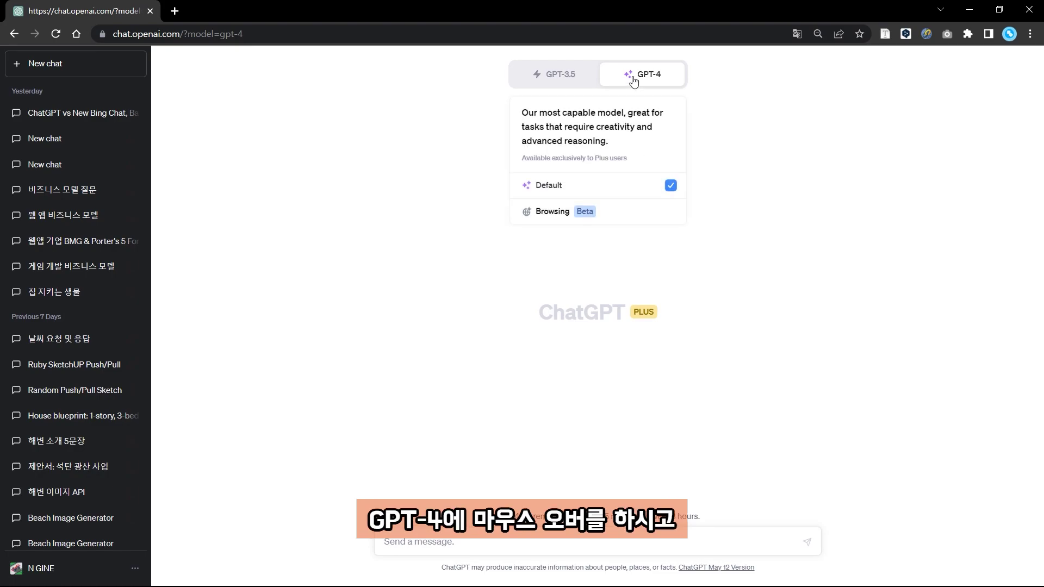
{"action": "left_click", "coordinate": [655, 218]}
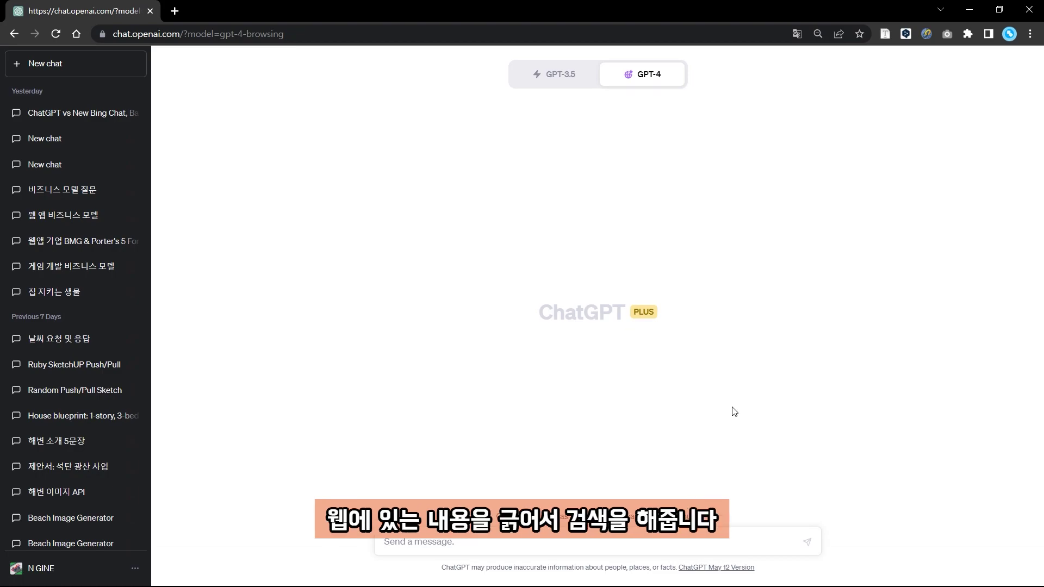
{"action": "type", "text": "2023년 5월 22일 서울 날씨는?"}
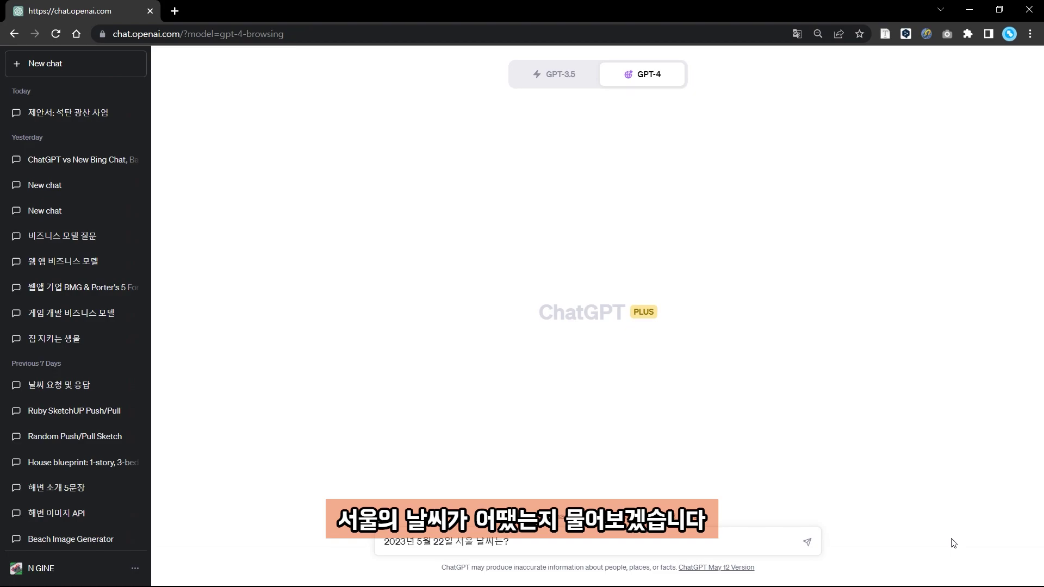
{"action": "key", "text": "Return"}
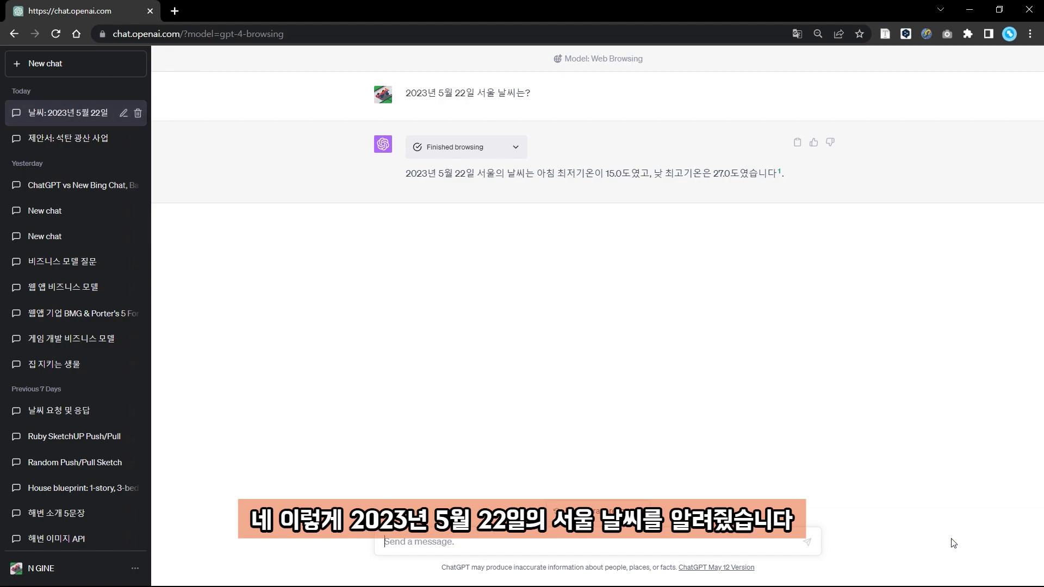
- Open the source cited in the weather answer and check the article's publication date
{"action": "mouse_move", "coordinate": [780, 182]}
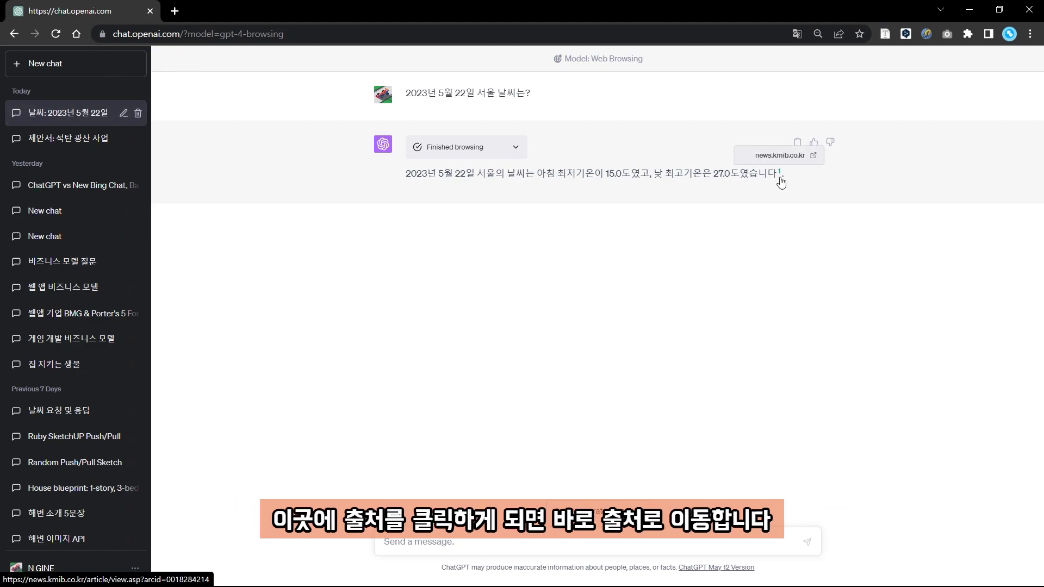
{"action": "left_click", "coordinate": [779, 173]}
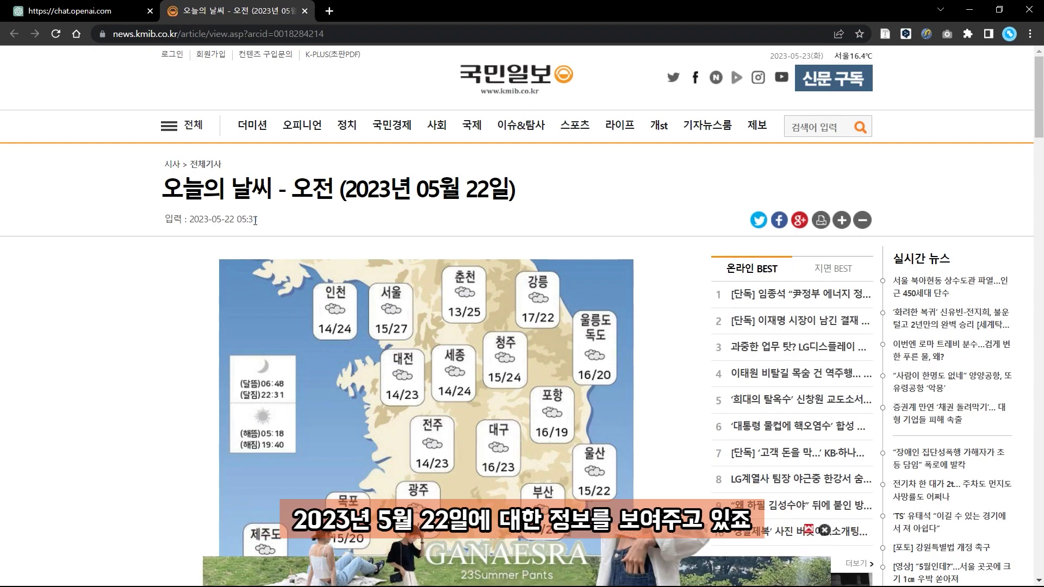
{"action": "triple_click", "coordinate": [209, 218]}
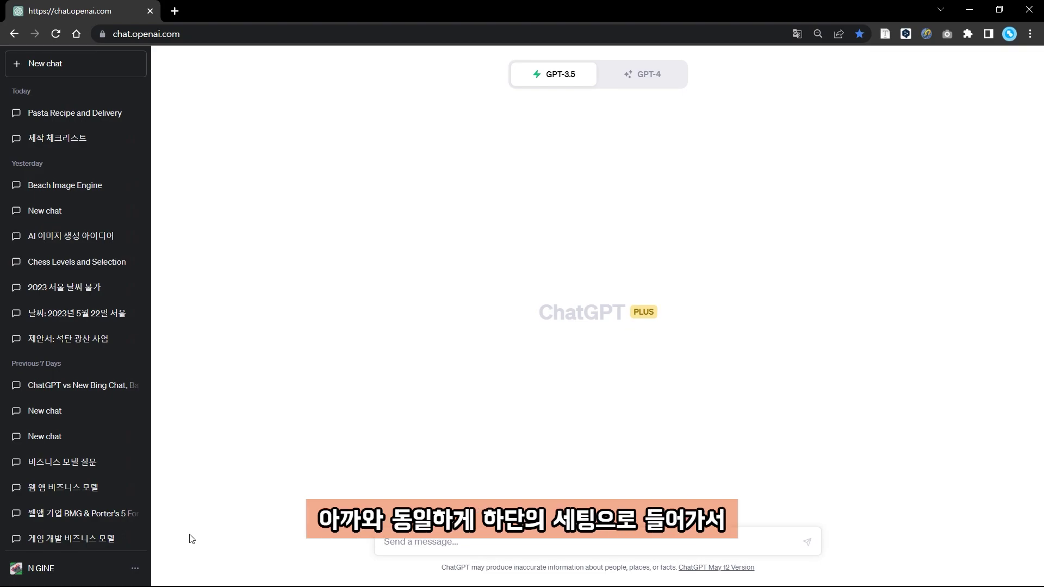
- Enable the Plugins beta feature in the account settings
{"action": "left_click", "coordinate": [30, 571]}
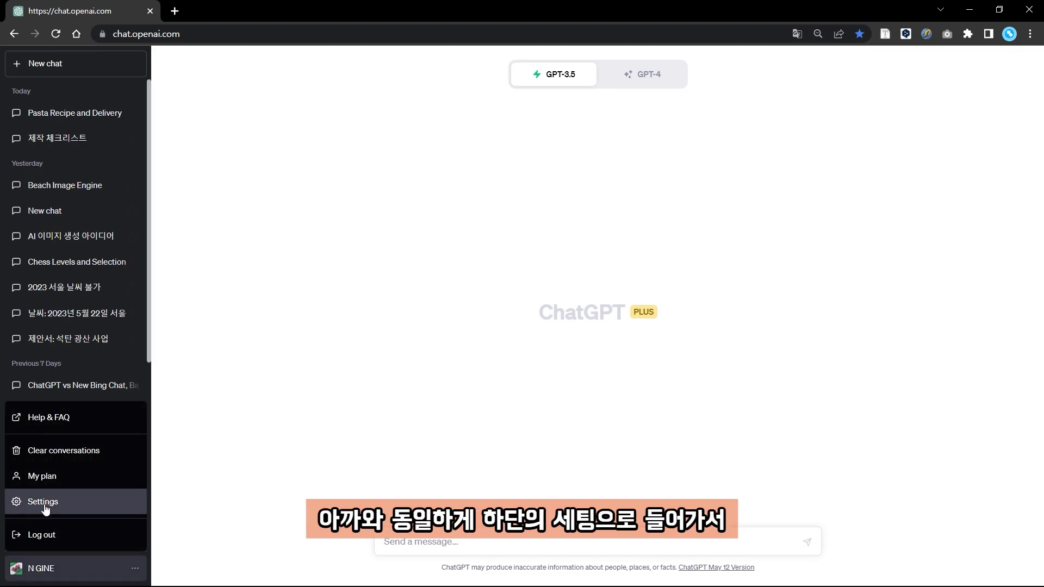
{"action": "left_click", "coordinate": [44, 506]}
{"action": "left_click", "coordinate": [377, 278]}
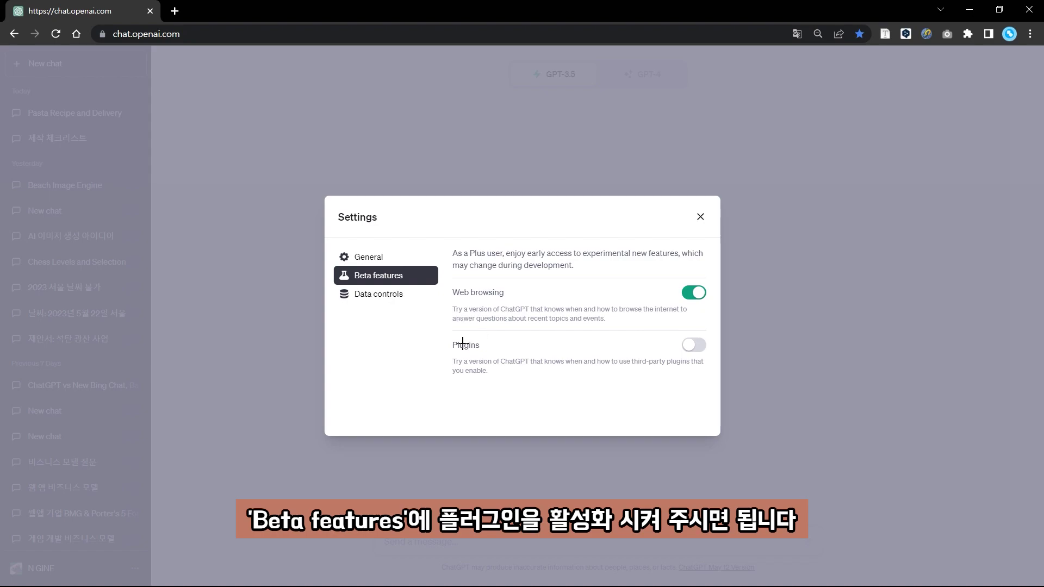
{"action": "left_click_drag", "start_coordinate": [441, 336], "coordinate": [713, 385]}
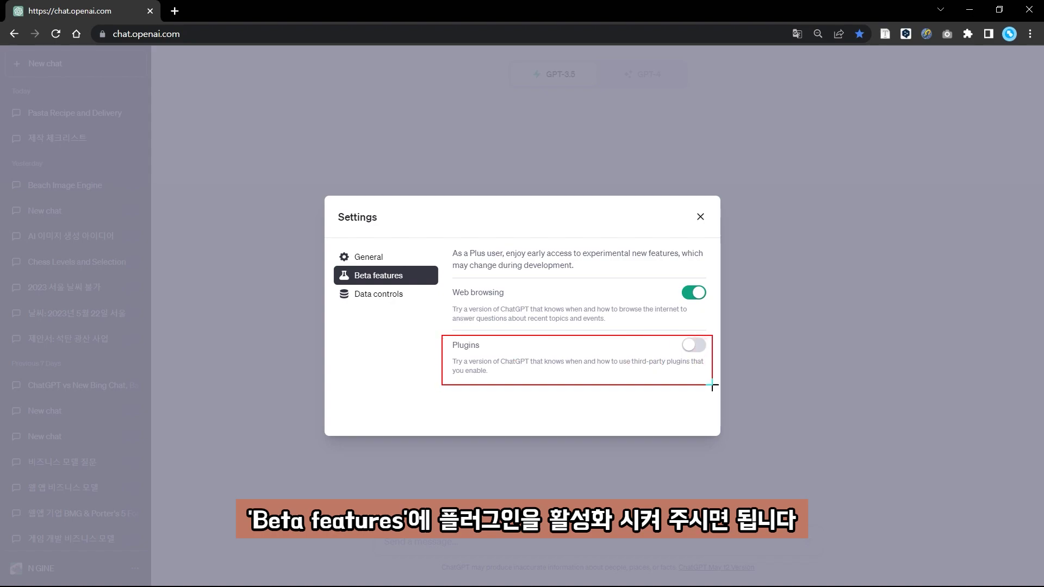
{"action": "left_click", "coordinate": [700, 354]}
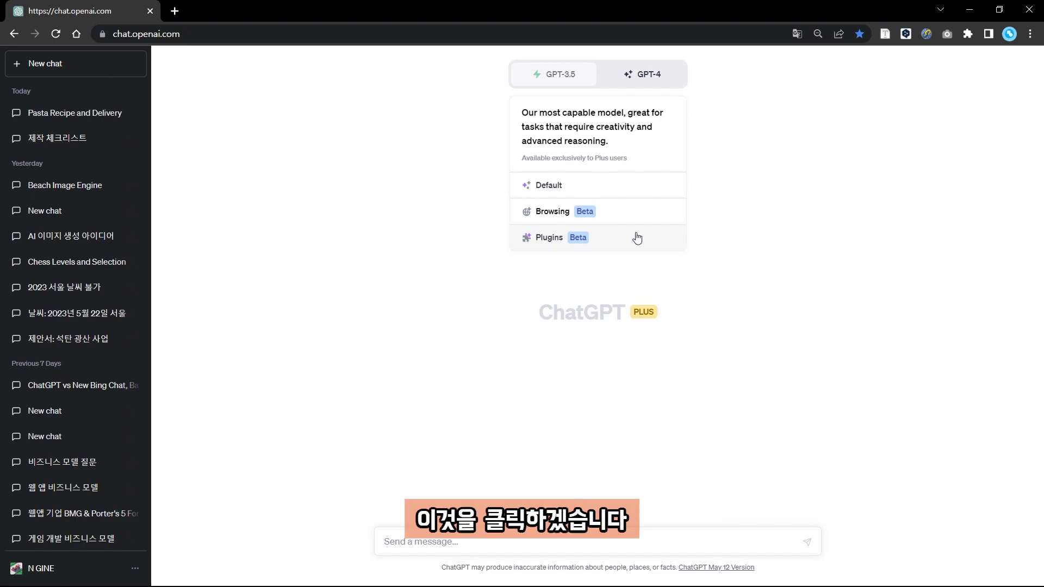
- Switch the chat to GPT-4 with Plugins and open the Plugin store
{"action": "left_click", "coordinate": [637, 238]}
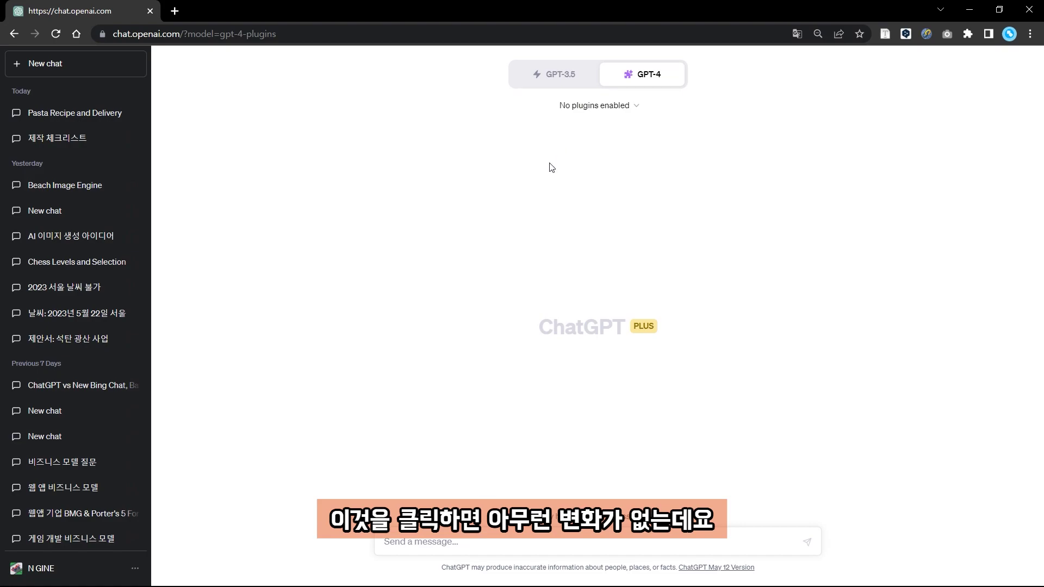
{"action": "left_click_drag", "start_coordinate": [552, 93], "coordinate": [646, 116]}
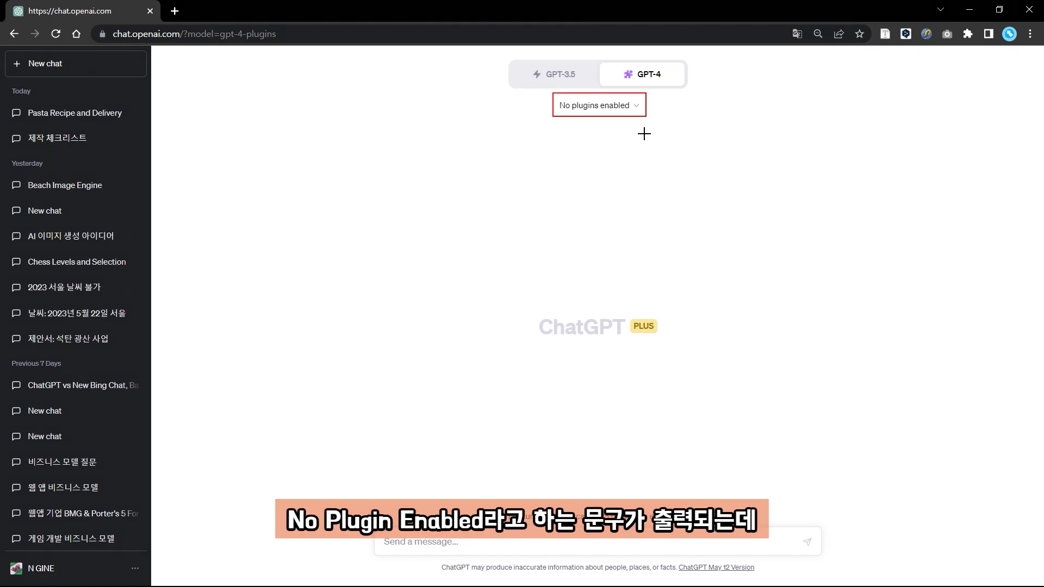
{"action": "left_click", "coordinate": [629, 108]}
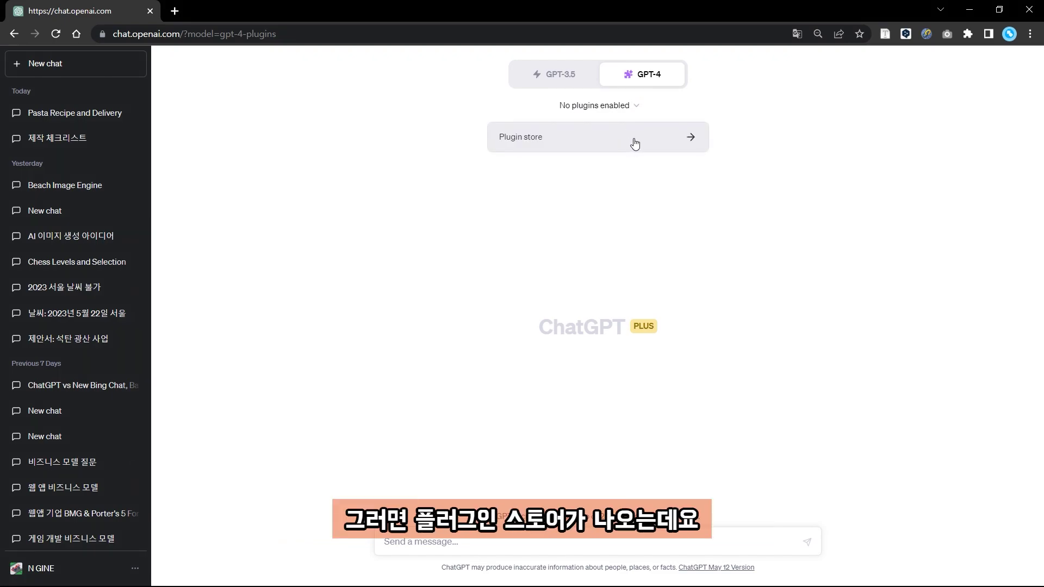
{"action": "left_click", "coordinate": [636, 143]}
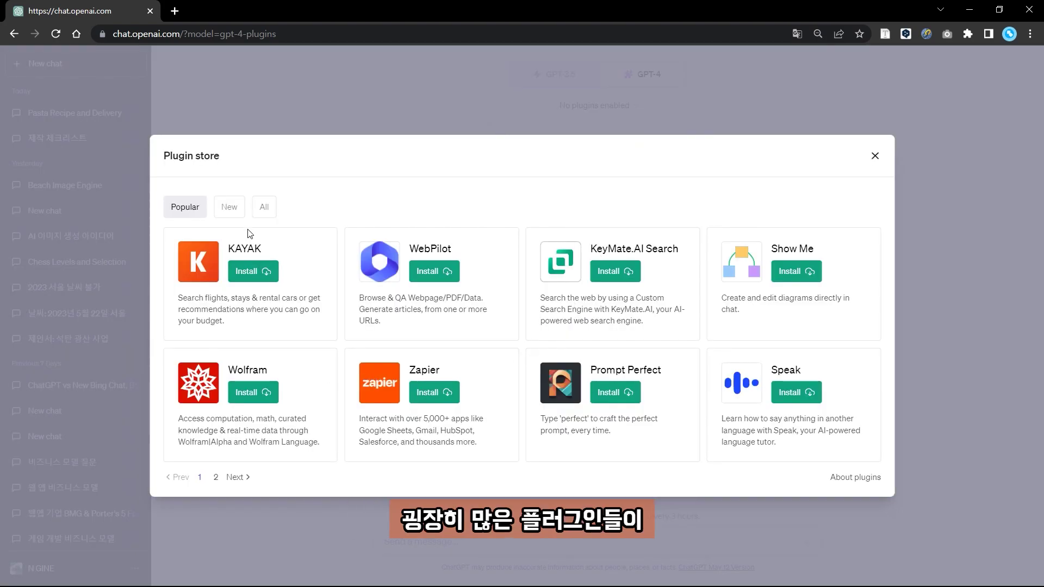
- Browse the full list of available plugins through to page 14
{"action": "left_click", "coordinate": [263, 206]}
{"action": "left_click", "coordinate": [297, 477]}
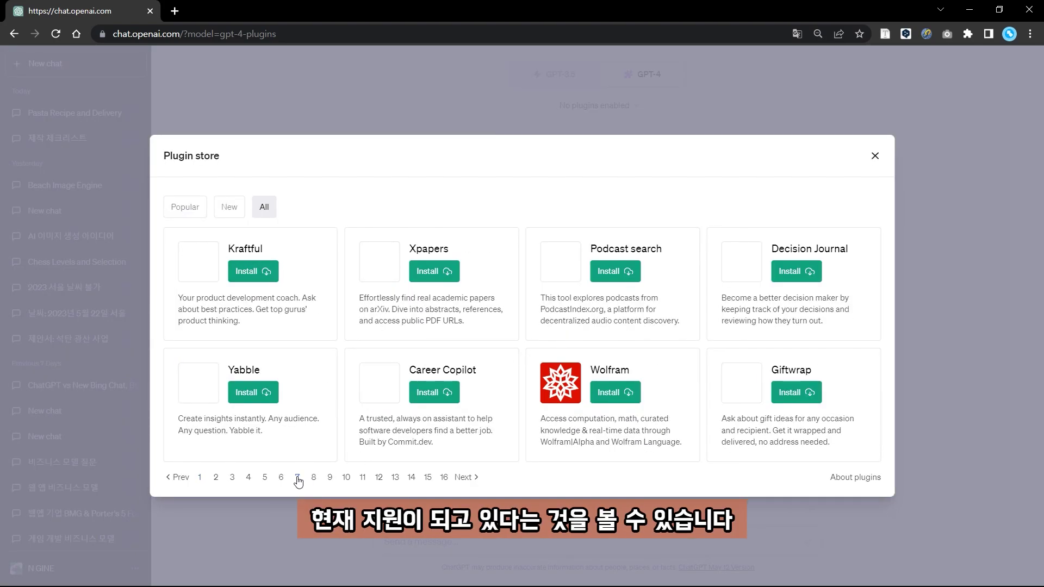
{"action": "left_click", "coordinate": [329, 477]}
{"action": "left_click", "coordinate": [363, 477]}
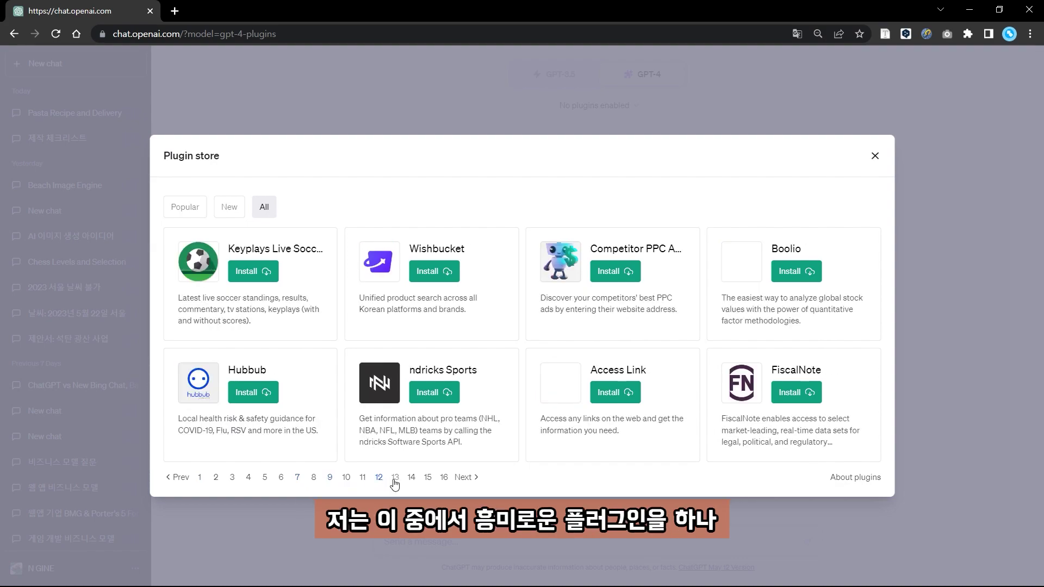
{"action": "left_click", "coordinate": [395, 477]}
{"action": "left_click", "coordinate": [412, 478]}
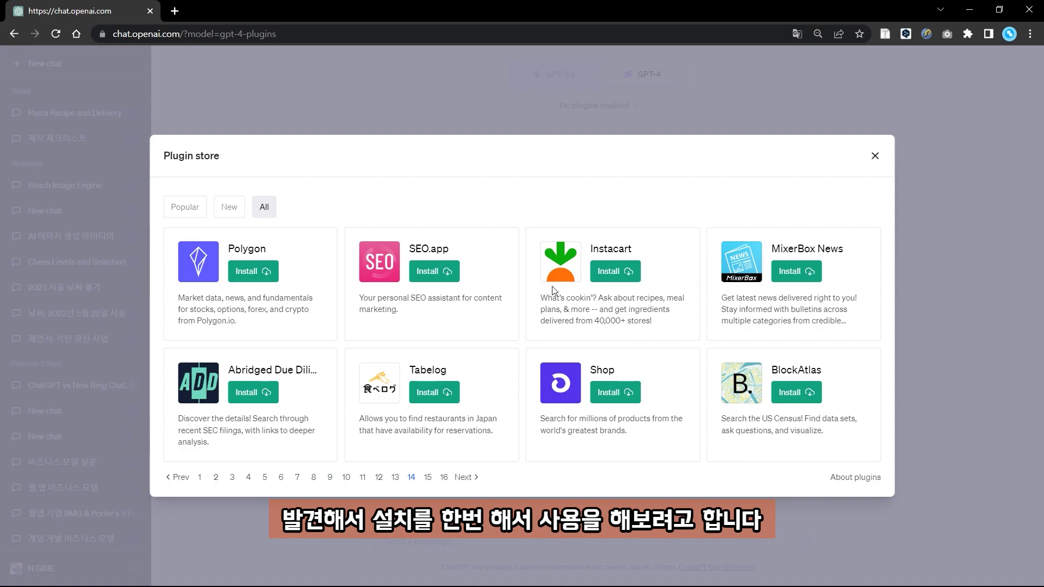
- Examine the Instacart plugin entry and look over the Baemin Connect rider page for comparison
{"action": "double_click", "coordinate": [608, 248]}
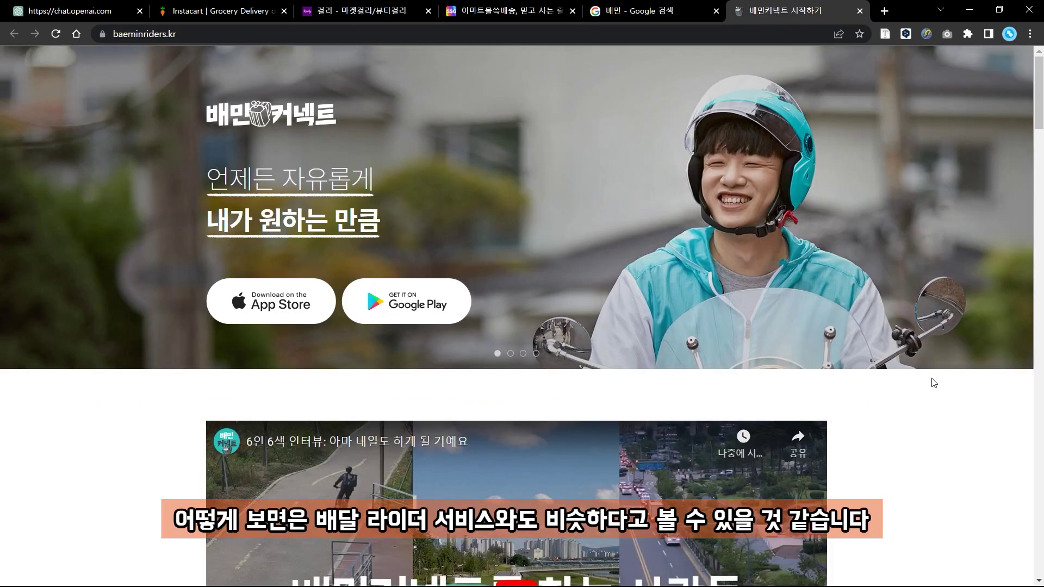
{"action": "scroll", "coordinate": [783, 340], "scroll_direction": "down", "scroll_amount": 1}
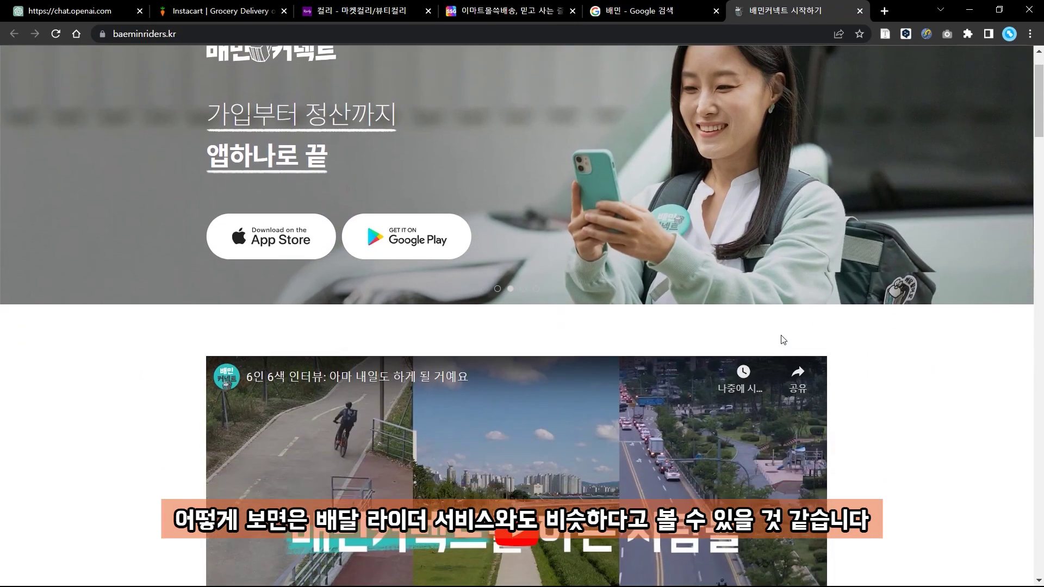
{"action": "scroll", "coordinate": [783, 340], "scroll_direction": "down", "scroll_amount": 3}
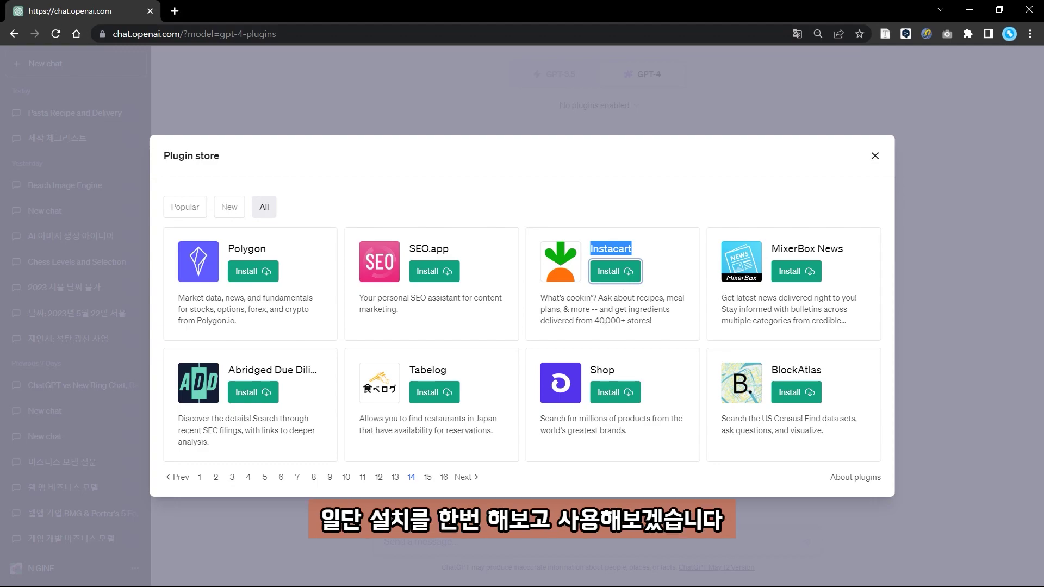
- Install the Instacart plugin and close the Plugin store
{"action": "left_click", "coordinate": [614, 274]}
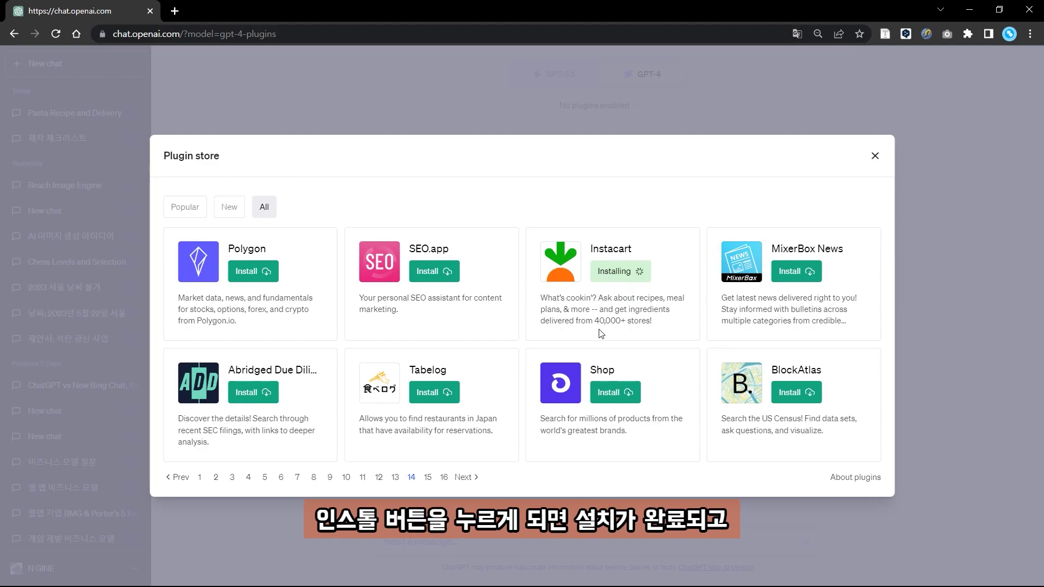
{"action": "left_click", "coordinate": [923, 223]}
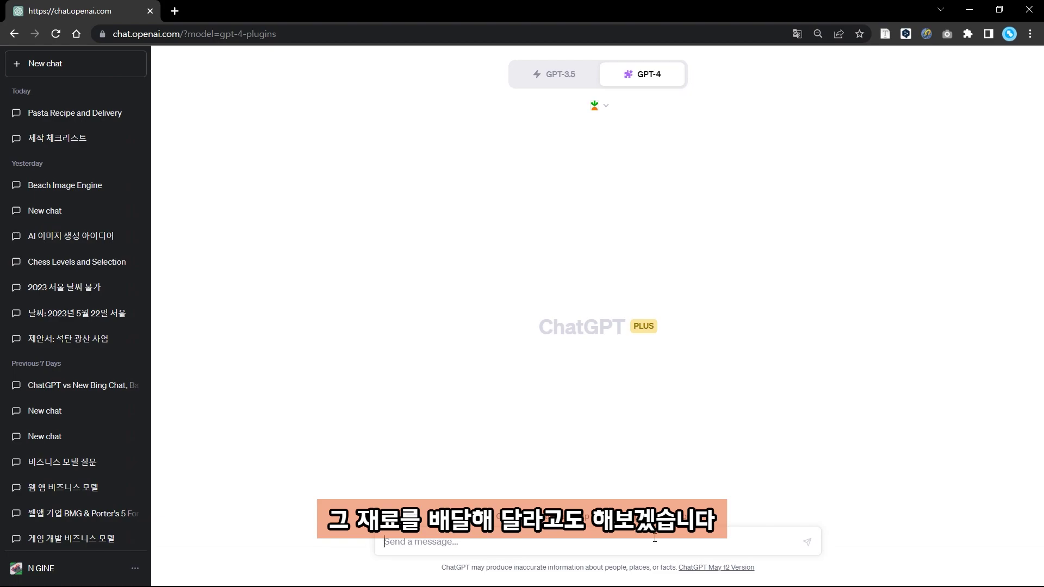
- Send a prompt about cooking lunch for a family of 4, asking for a pasta menu recommendation and delivery, with the delivery address included
{"action": "key", "text": "ctrl+v"}
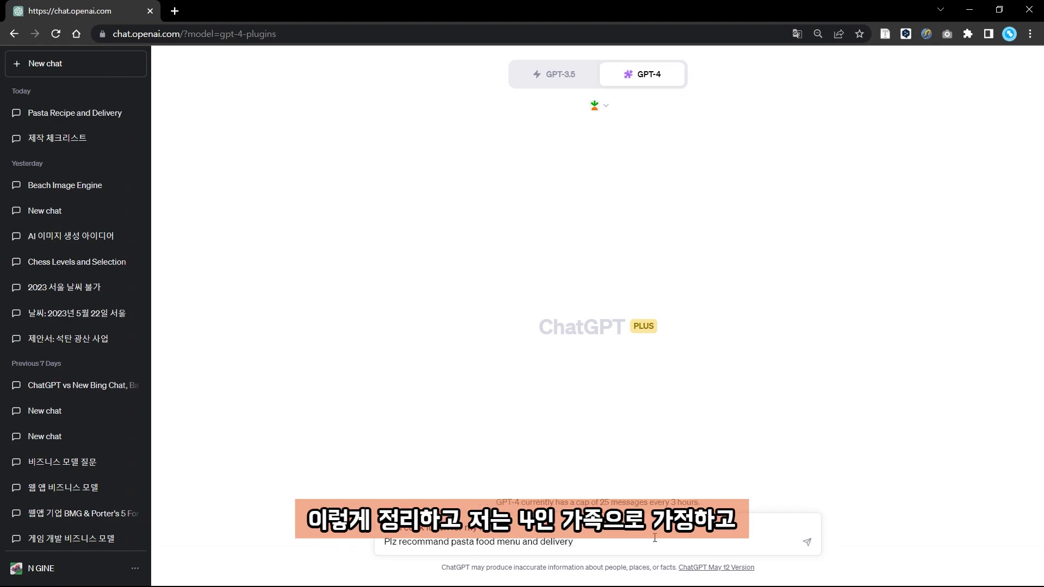
{"action": "type", "text": "I have 4 family."}
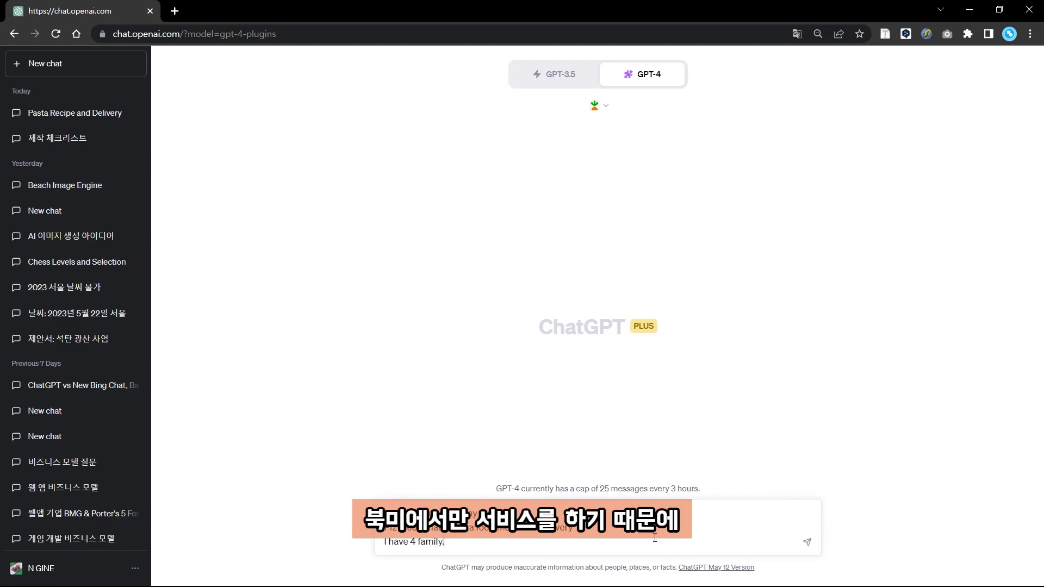
{"action": "type", "text": "my adress is 1600 Amphitheatre Pkwy, Mountain View, CA 94043"}
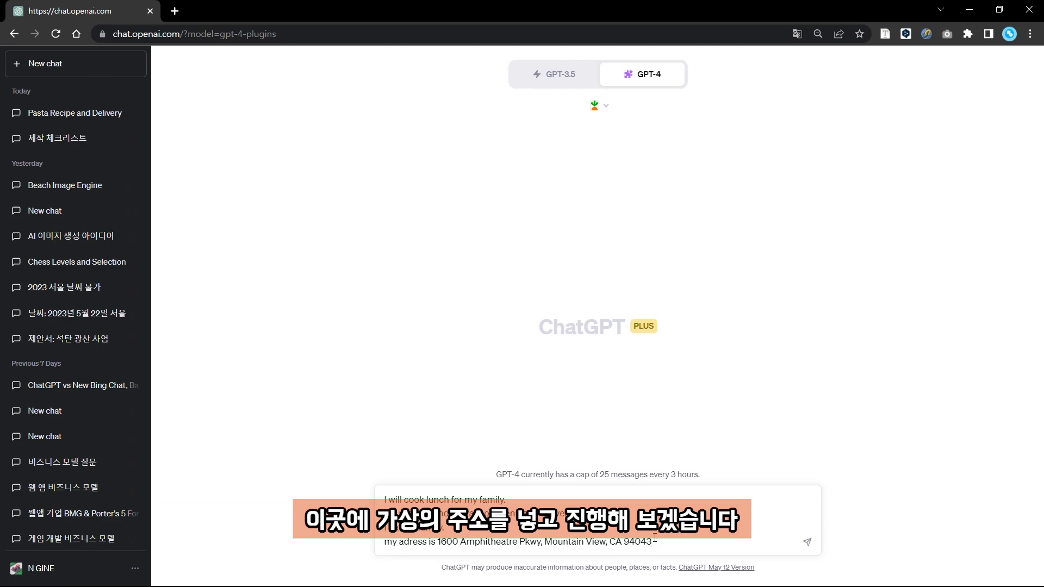
{"action": "triple_click", "coordinate": [654, 538]}
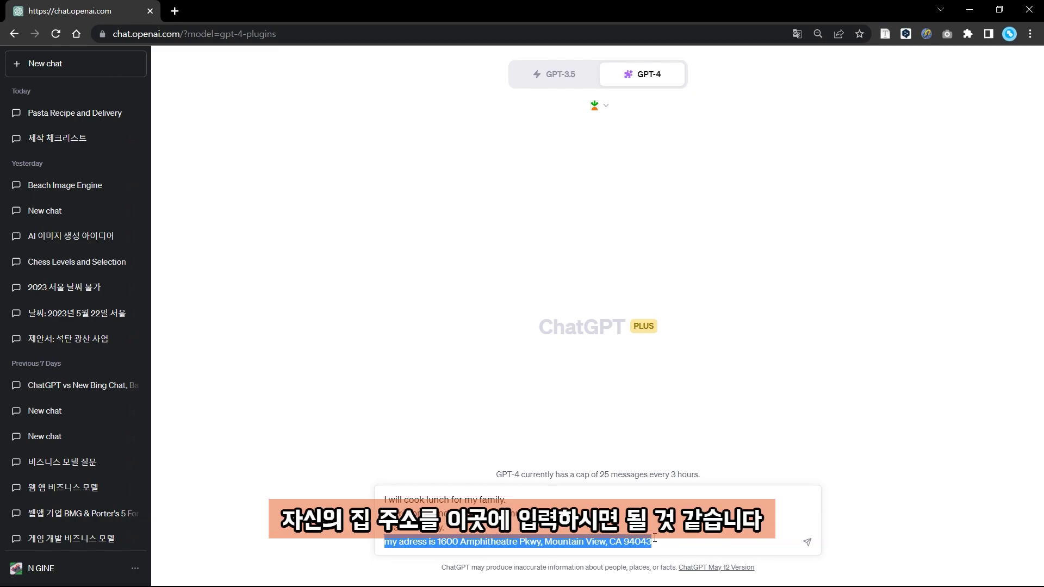
{"action": "left_click", "coordinate": [654, 538]}
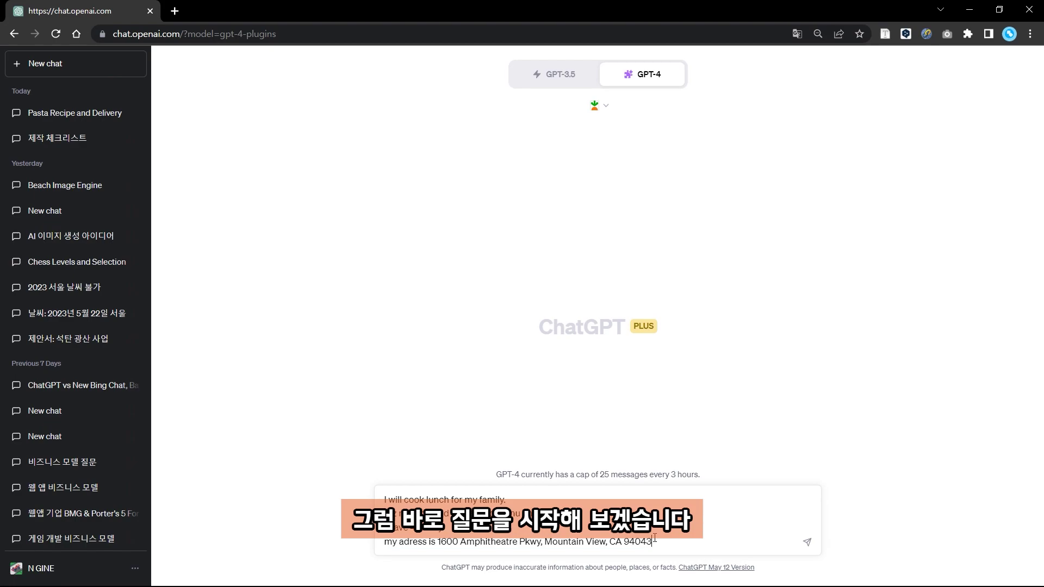
{"action": "key", "text": "Return"}
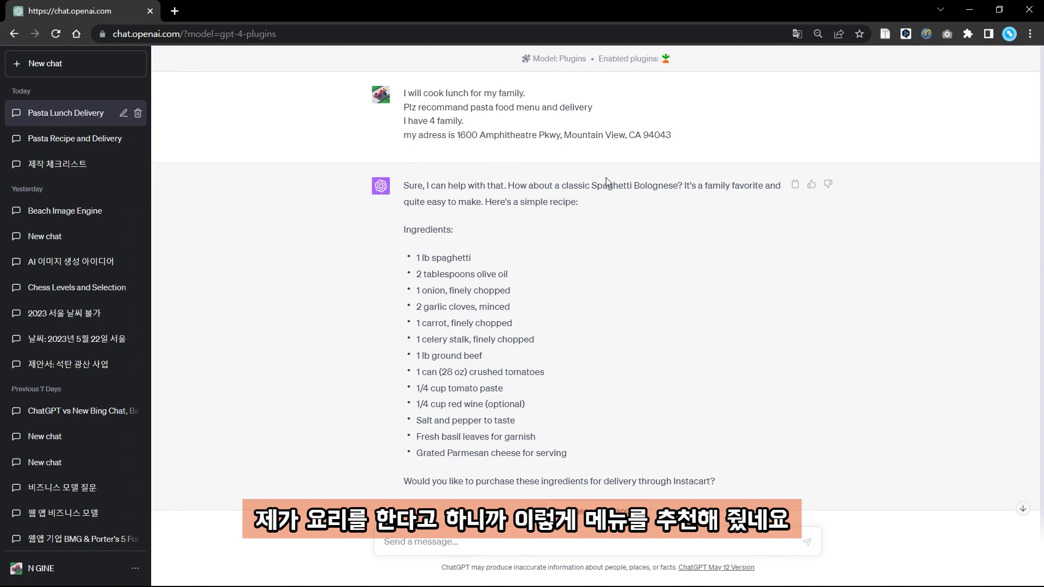
- Review the suggested Spaghetti Bolognese recipe and its ingredients, and reply "Yes" to purchasing them through Instacart
{"action": "left_click_drag", "start_coordinate": [562, 186], "coordinate": [677, 191]}
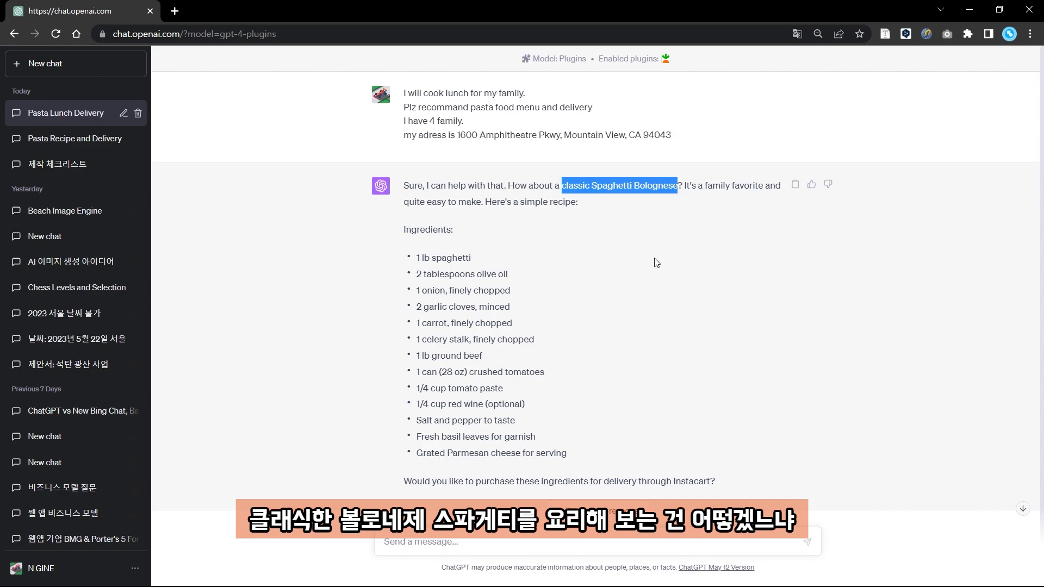
{"action": "left_click_drag", "start_coordinate": [410, 265], "coordinate": [598, 454]}
{"action": "scroll", "coordinate": [600, 456], "scroll_direction": "down", "scroll_amount": 1}
{"action": "triple_click", "coordinate": [598, 449]}
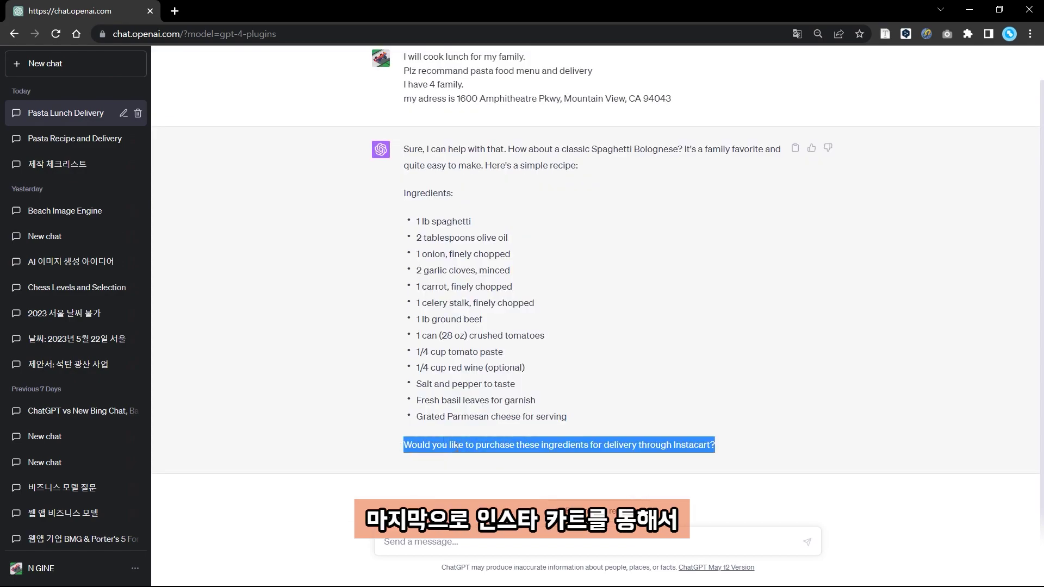
{"action": "left_click", "coordinate": [581, 472]}
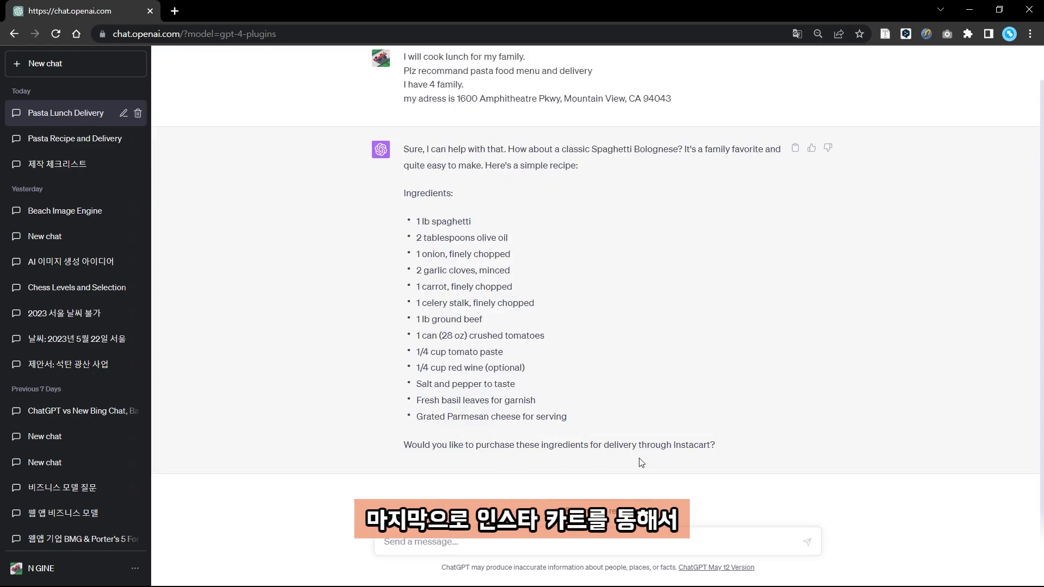
{"action": "left_click_drag", "start_coordinate": [604, 449], "coordinate": [639, 447]}
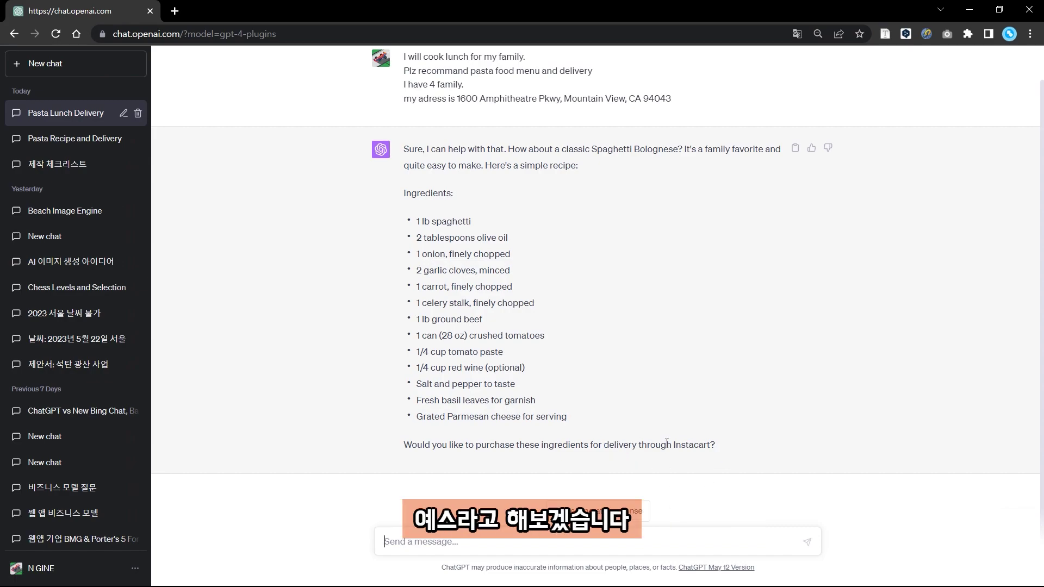
{"action": "type", "text": "Yes"}
{"action": "key", "text": "Return"}
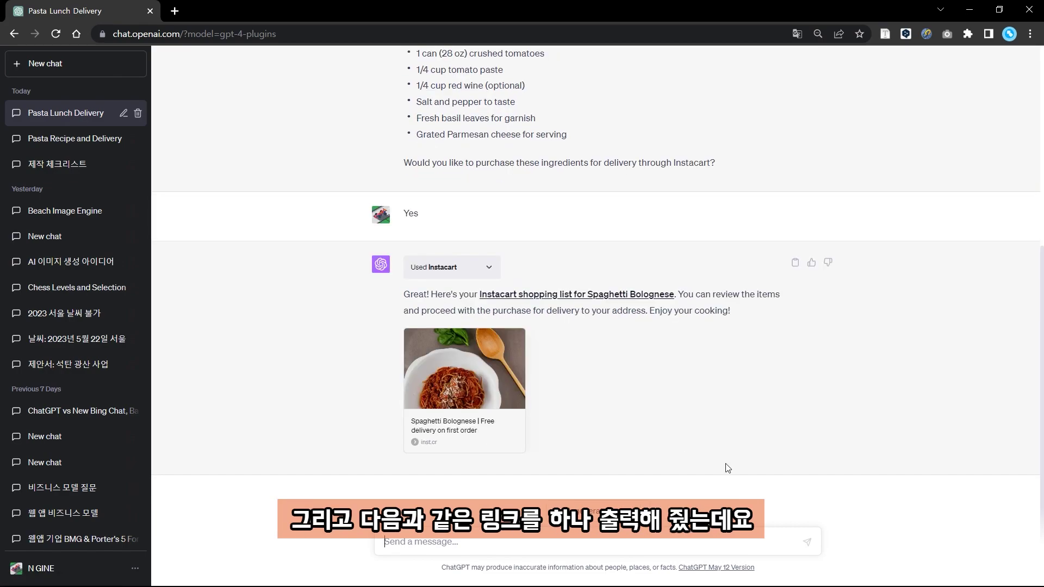
- Open the Spaghetti Bolognese shopping list on Instacart and look over its listed ingredients and login option
{"action": "left_click", "coordinate": [506, 425]}
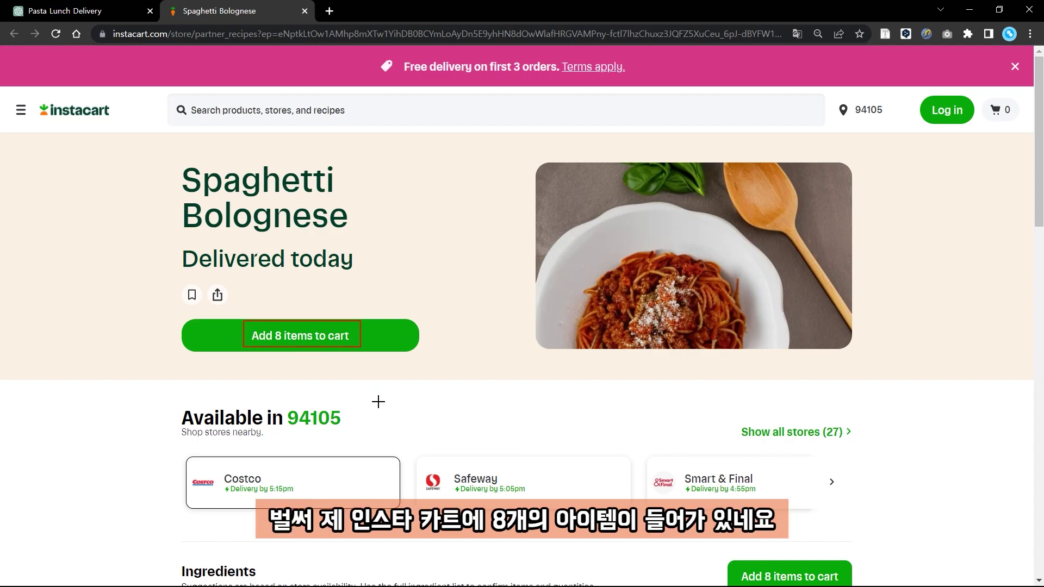
{"action": "scroll", "coordinate": [376, 399], "scroll_direction": "down", "scroll_amount": 8}
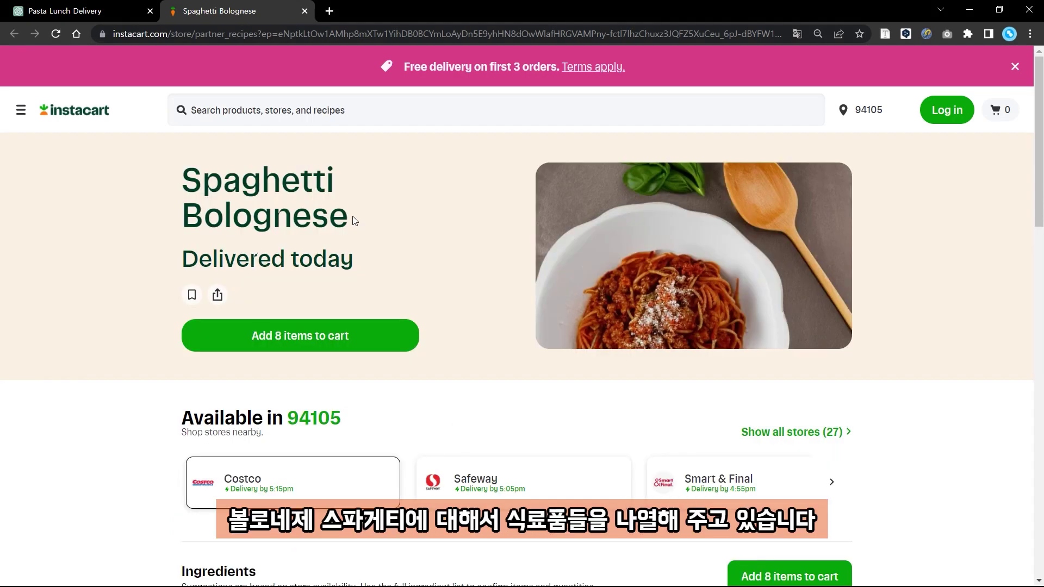
{"action": "scroll", "coordinate": [354, 222], "scroll_direction": "down", "scroll_amount": 8}
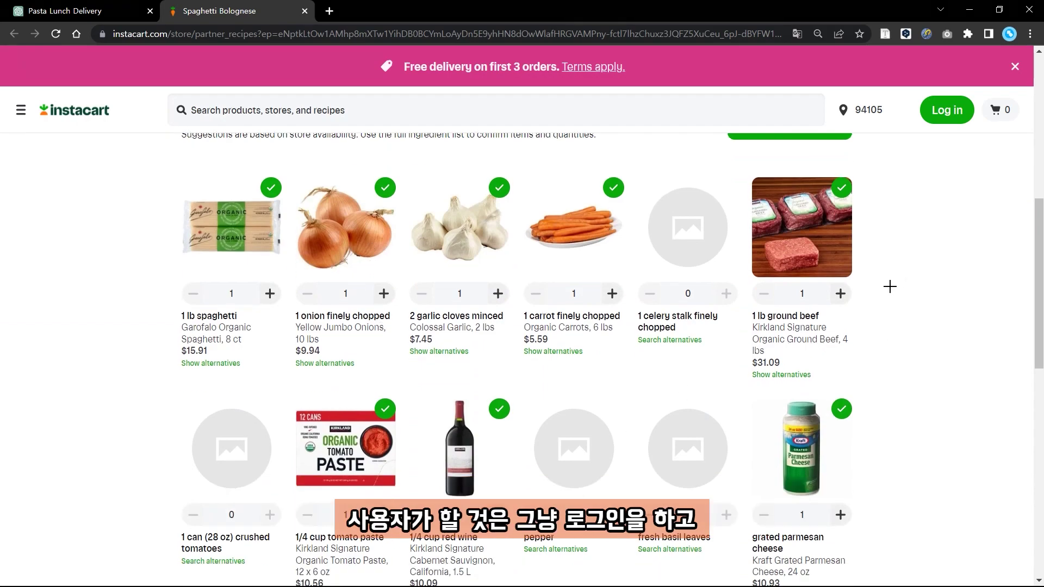
{"action": "left_click_drag", "start_coordinate": [918, 89], "coordinate": [982, 132]}
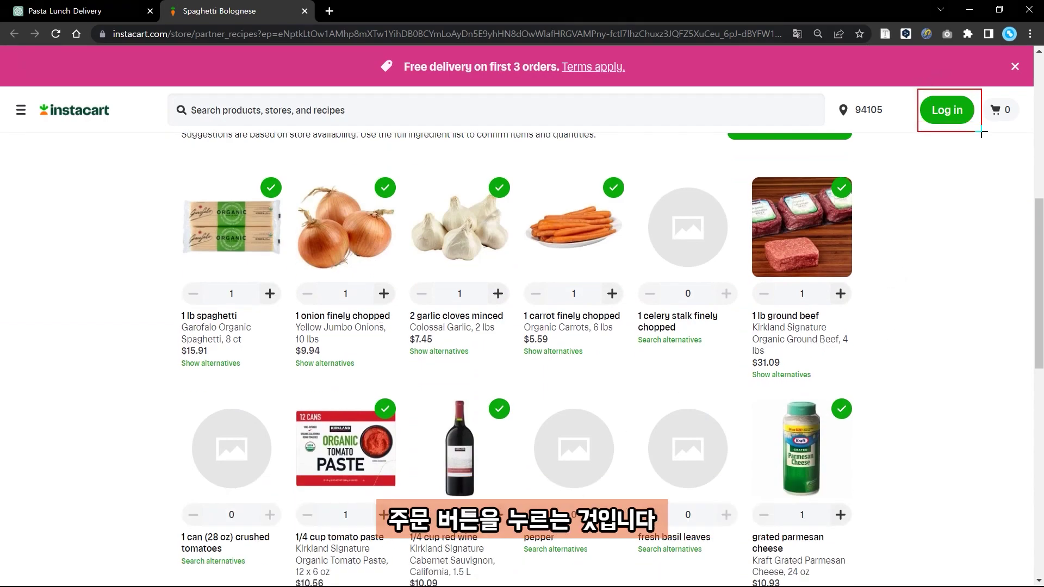
{"action": "scroll", "coordinate": [564, 148], "scroll_direction": "down", "scroll_amount": 1}
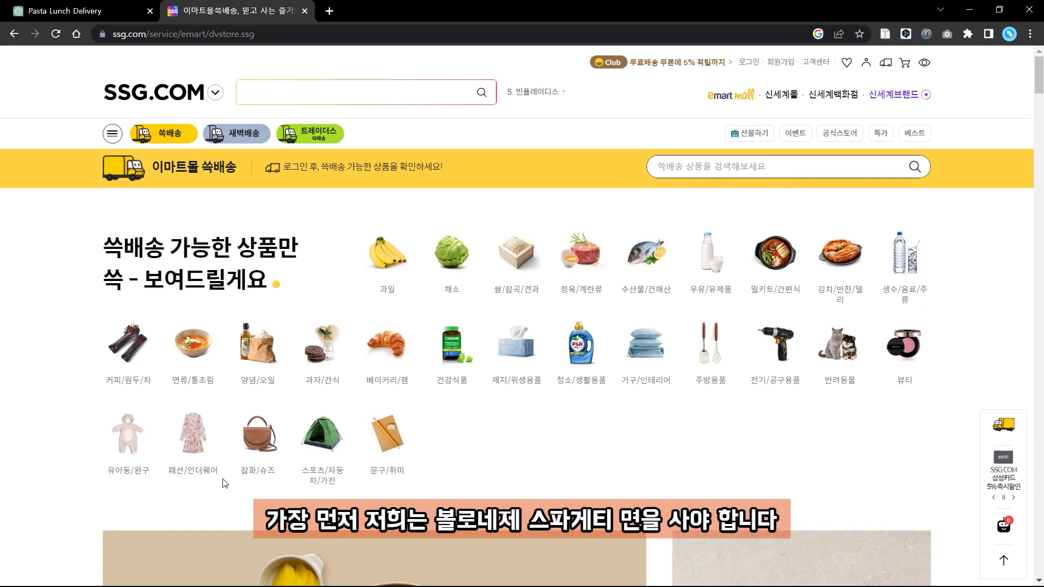
- In SSG.COM's 면류/통조림 category, show 파스타면/면류 products and add 바릴라 링귀니 500g to the cart
{"action": "left_click", "coordinate": [199, 380]}
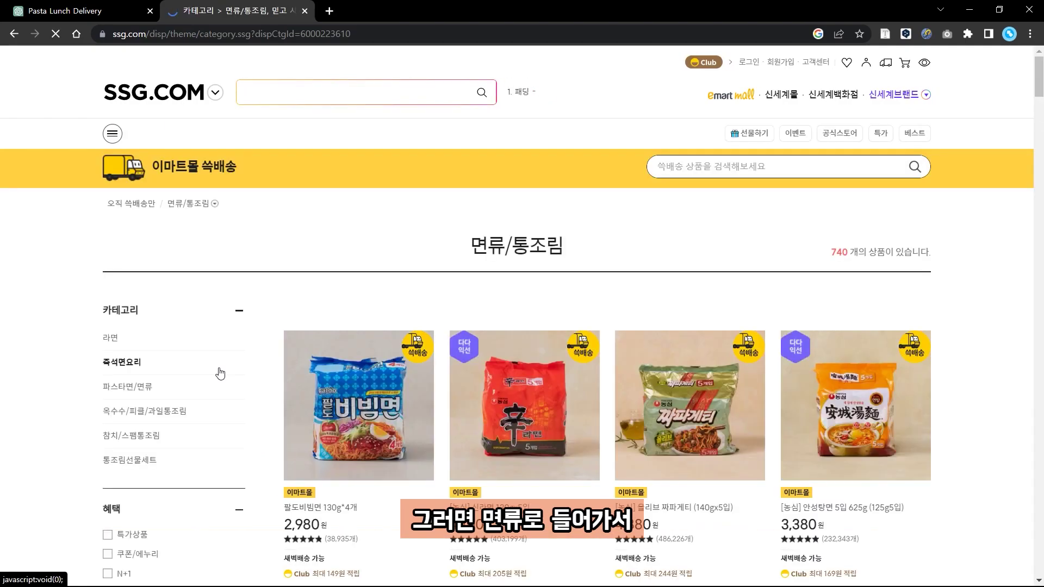
{"action": "scroll", "coordinate": [212, 392], "scroll_direction": "down", "scroll_amount": 2}
{"action": "left_click", "coordinate": [137, 288]}
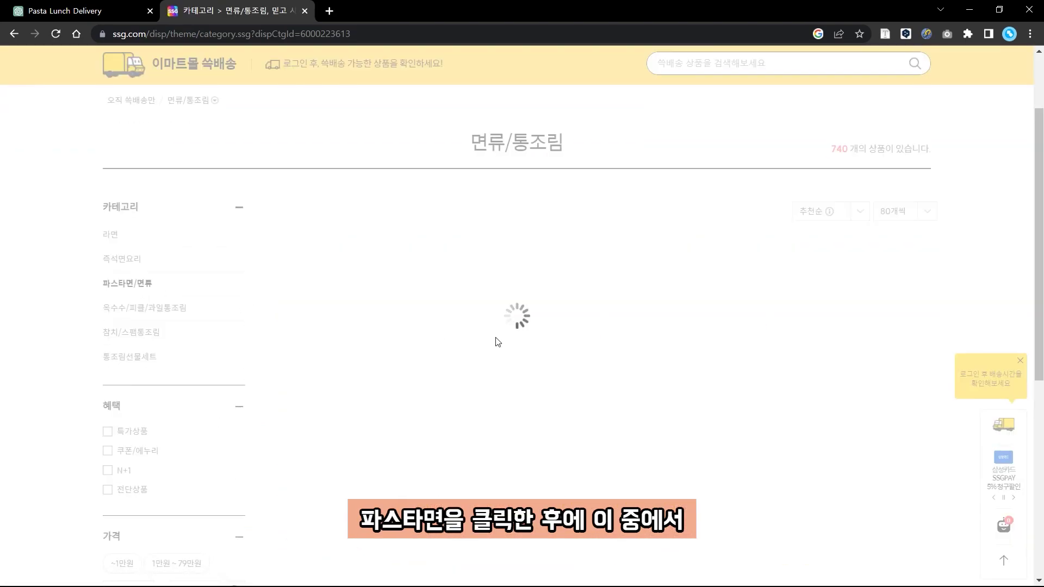
{"action": "scroll", "coordinate": [542, 471], "scroll_direction": "down", "scroll_amount": 8}
{"action": "scroll", "coordinate": [542, 471], "scroll_direction": "down", "scroll_amount": 6}
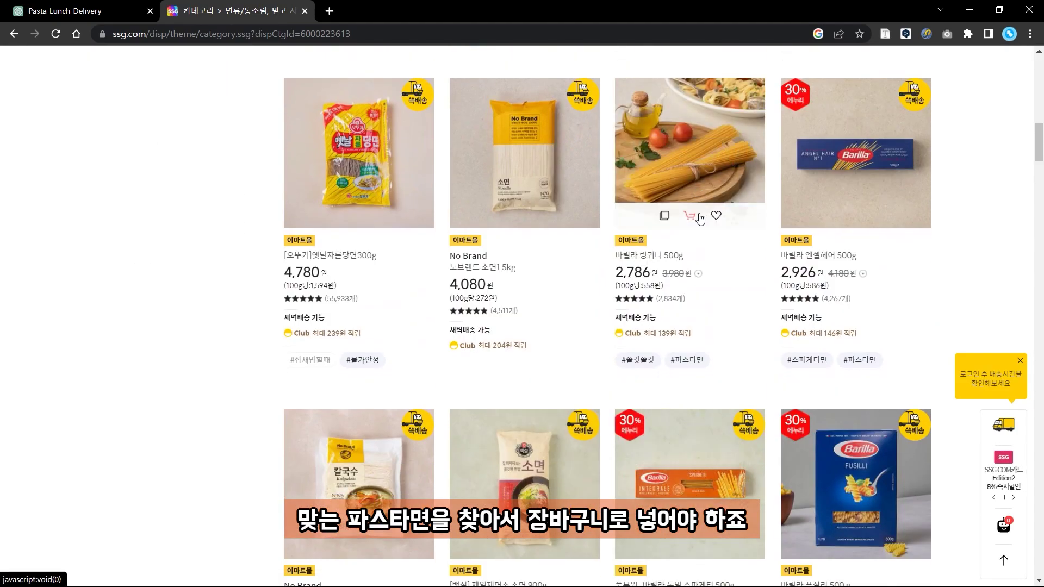
{"action": "left_click", "coordinate": [700, 217]}
{"action": "key", "text": "Return"}
- Go back to the 채소 category, show 양파/마늘/파 products, and add the 1.8kg onions and 깐마늘 300g to the cart
{"action": "key", "text": "alt+Left"}
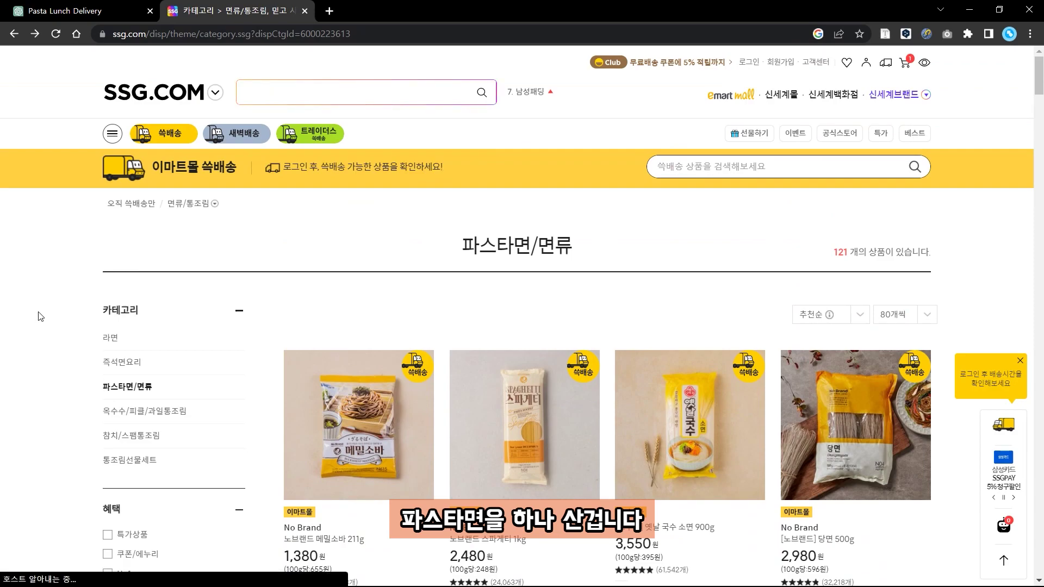
{"action": "left_click", "coordinate": [441, 279]}
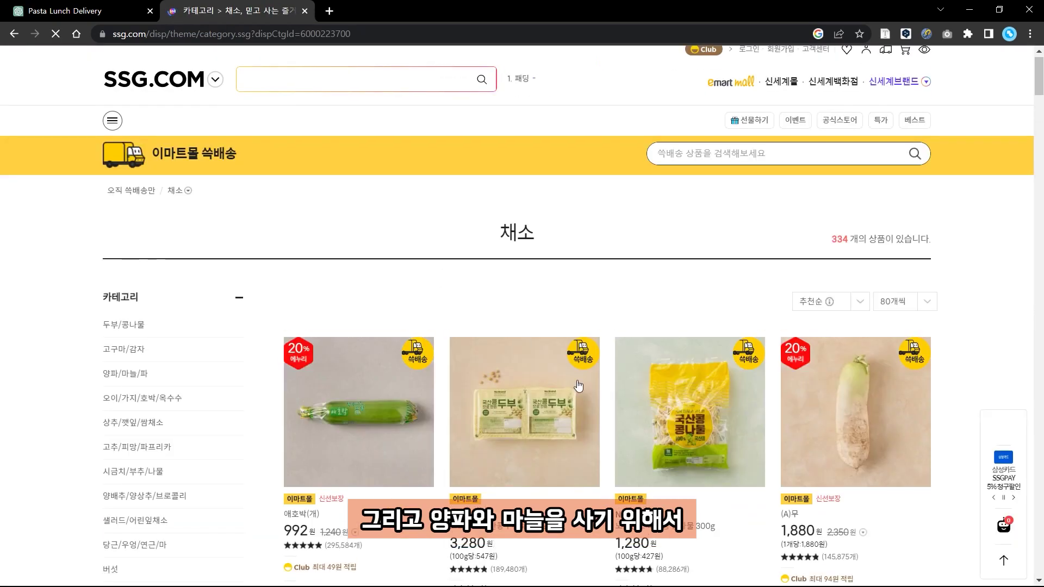
{"action": "scroll", "coordinate": [489, 326], "scroll_direction": "down", "scroll_amount": 5}
{"action": "scroll", "coordinate": [244, 357], "scroll_direction": "up", "scroll_amount": 3}
{"action": "left_click", "coordinate": [126, 180]}
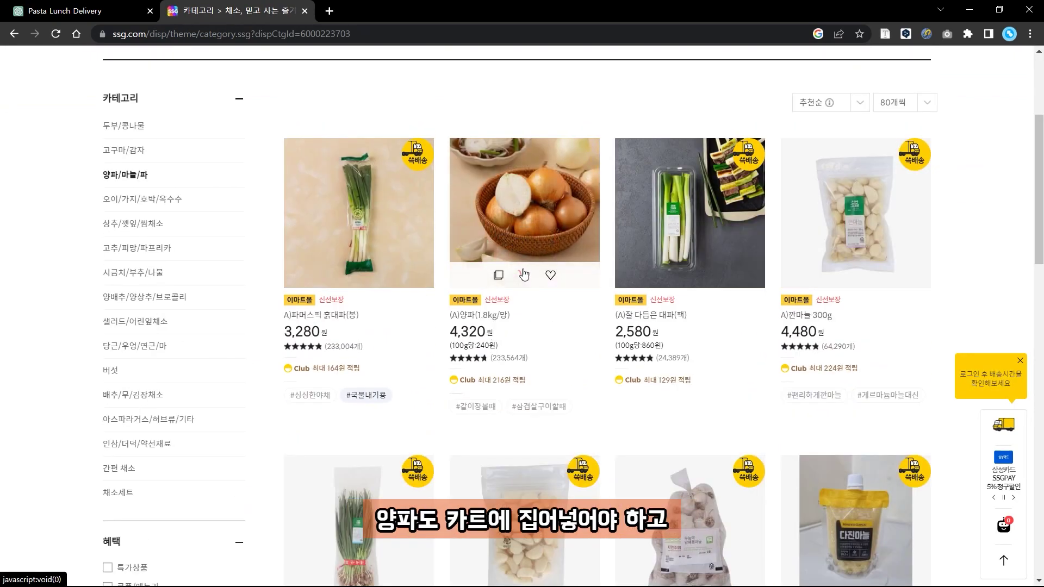
{"action": "left_click", "coordinate": [524, 275]}
{"action": "key", "text": "Return"}
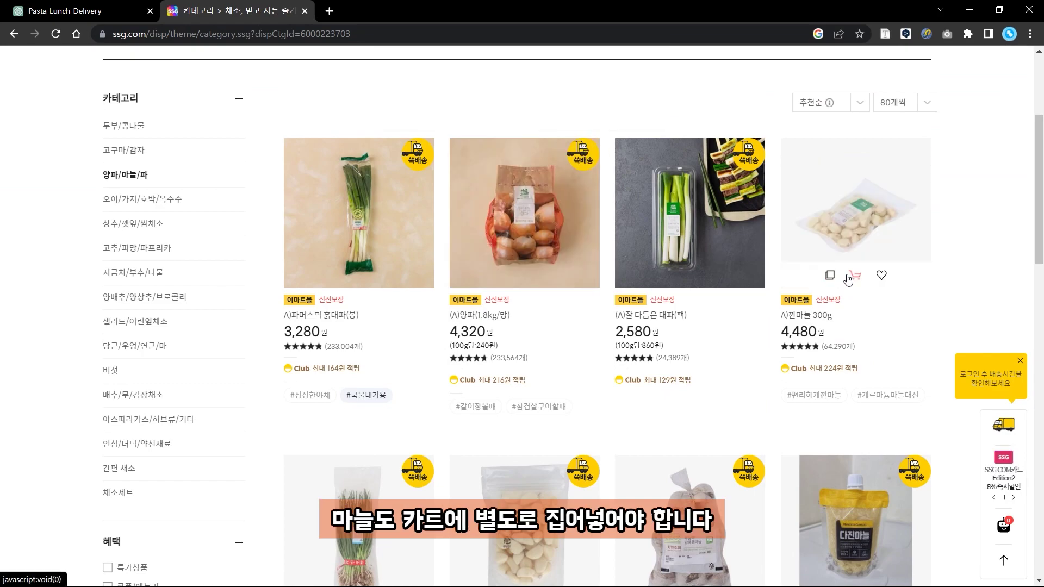
{"action": "left_click", "coordinate": [855, 275]}
{"action": "left_click", "coordinate": [634, 106]}
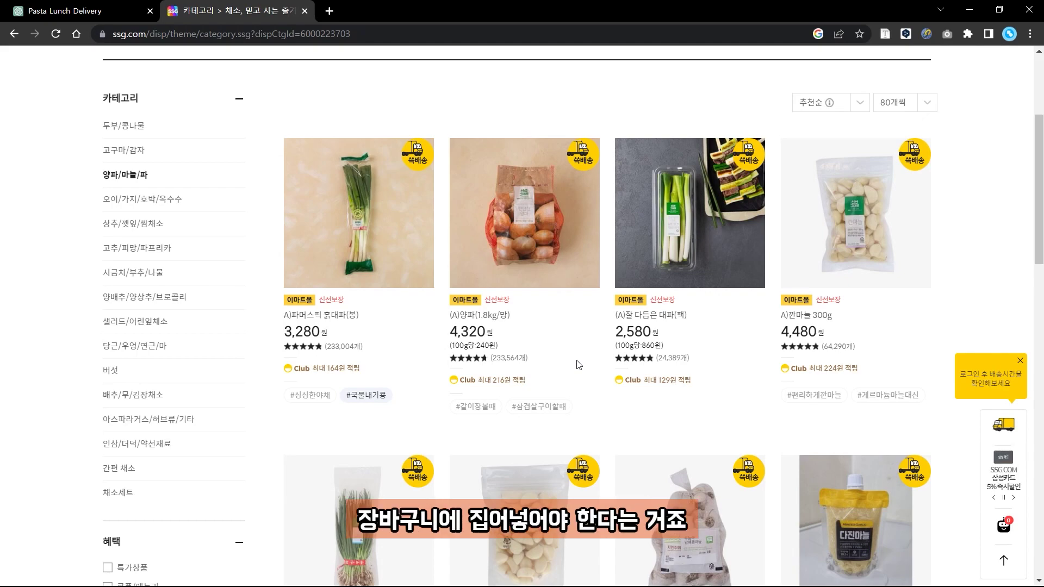
- Return to the ChatGPT chat, reopen the Spaghetti Bolognese list on Instacart and review its stores and ingredients
{"action": "key", "text": "ctrl+w"}
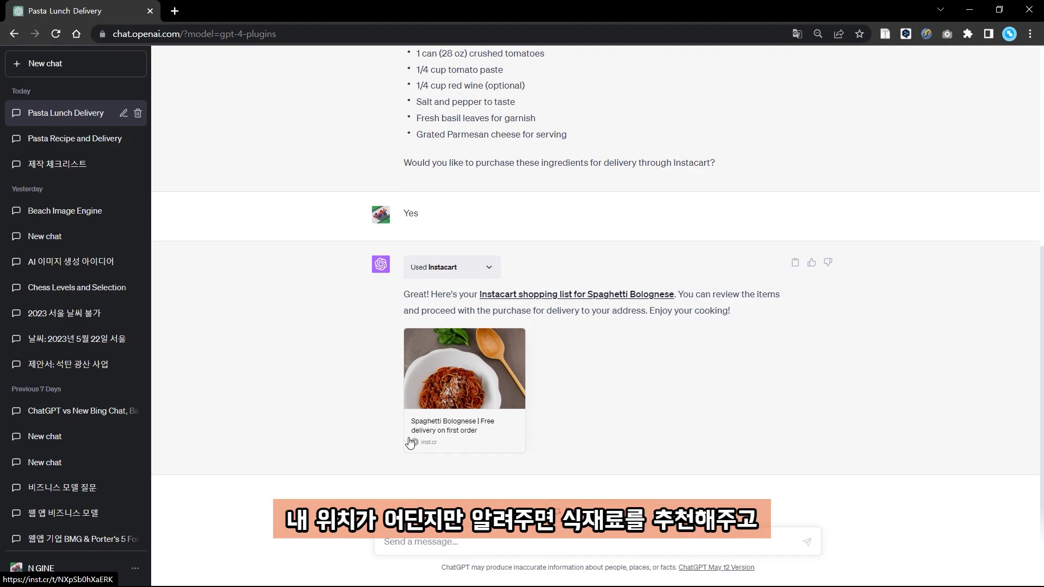
{"action": "left_click", "coordinate": [511, 422]}
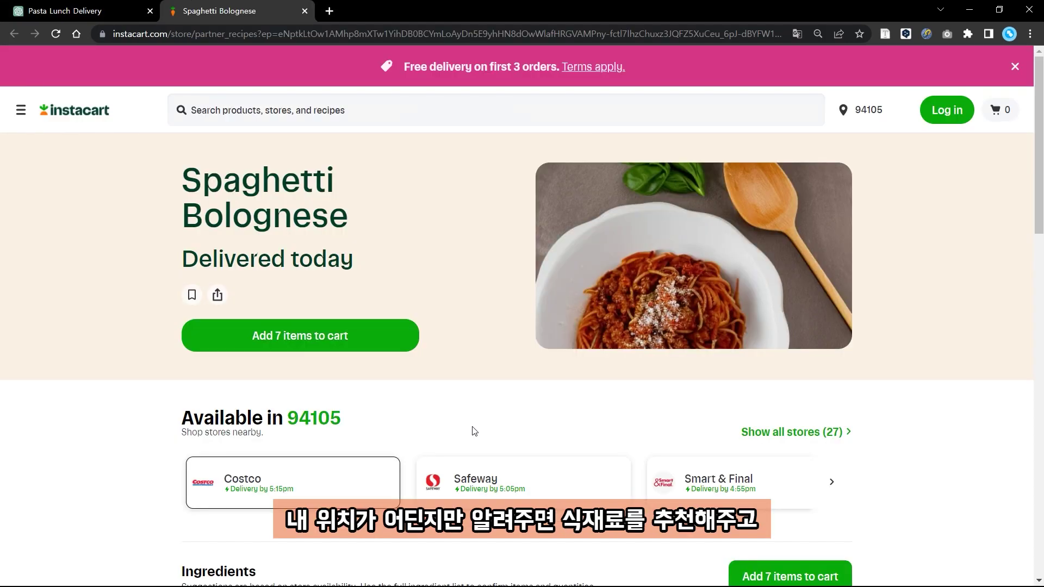
{"action": "scroll", "coordinate": [473, 431], "scroll_direction": "down", "scroll_amount": 8}
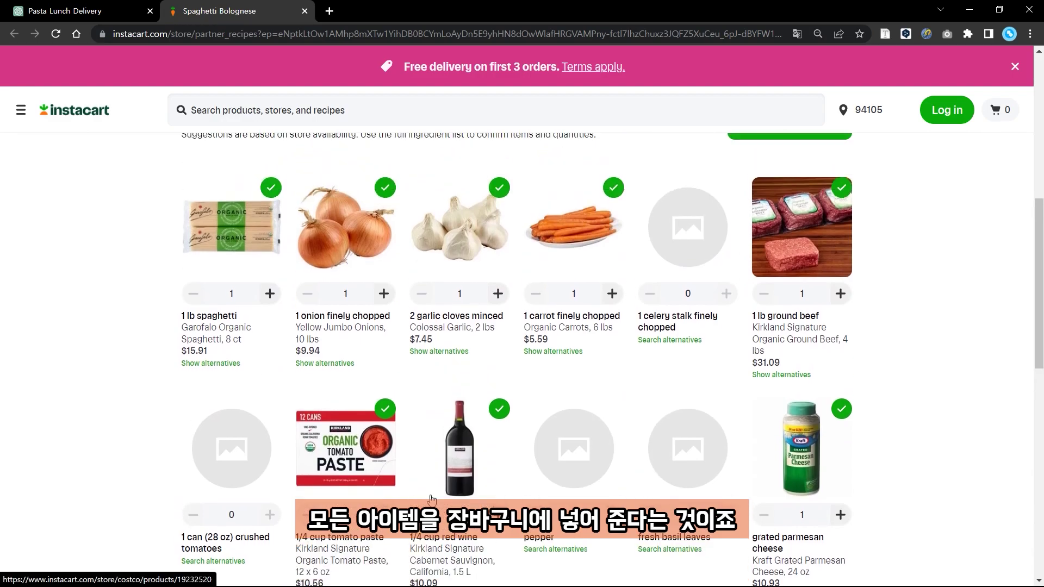
{"action": "scroll", "coordinate": [429, 494], "scroll_direction": "up", "scroll_amount": 7}
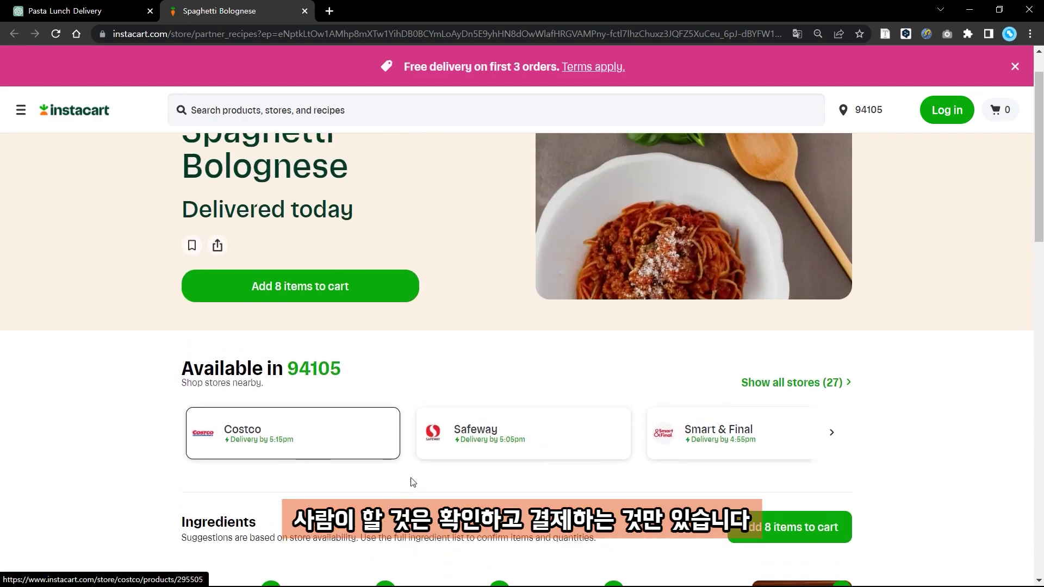
{"action": "scroll", "coordinate": [412, 482], "scroll_direction": "down", "scroll_amount": 7}
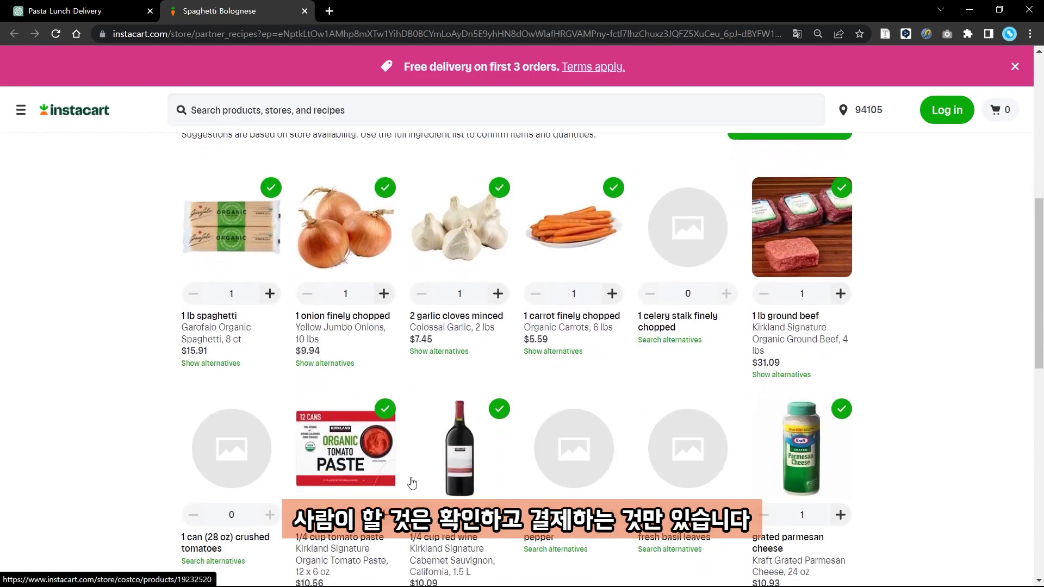
{"action": "scroll", "coordinate": [412, 483], "scroll_direction": "up", "scroll_amount": 7}
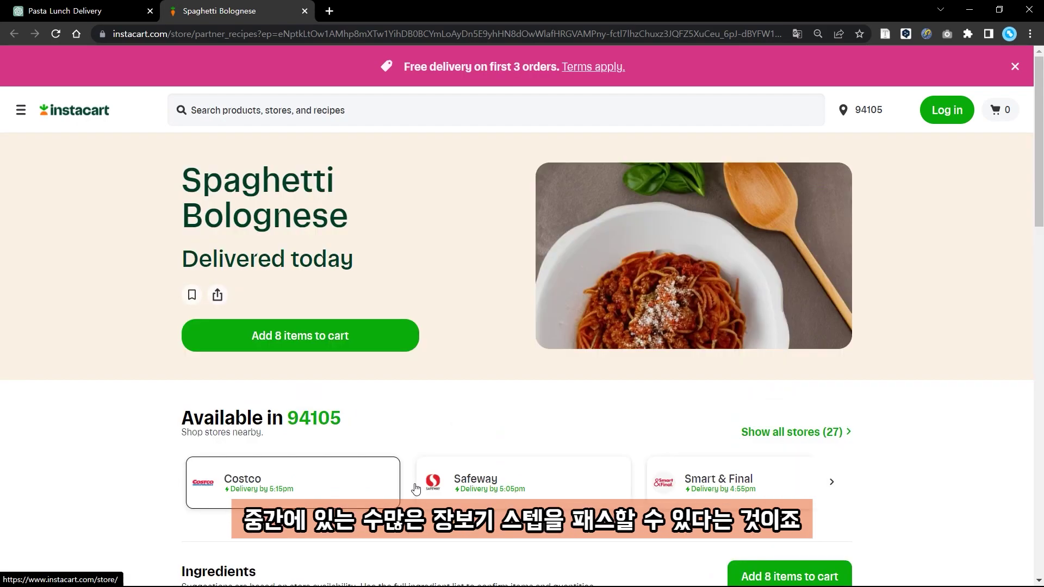